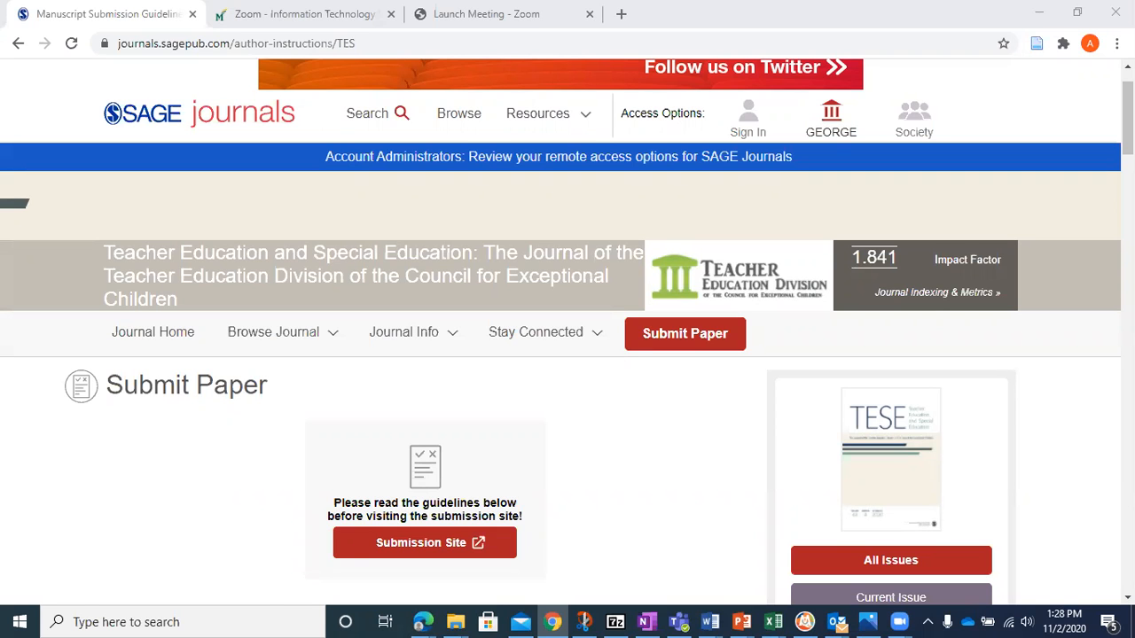
- Open the manuscript submission site from the Teacher Education and Special Education journal's Submit Paper page
scroll(424, 413, "down", 3)
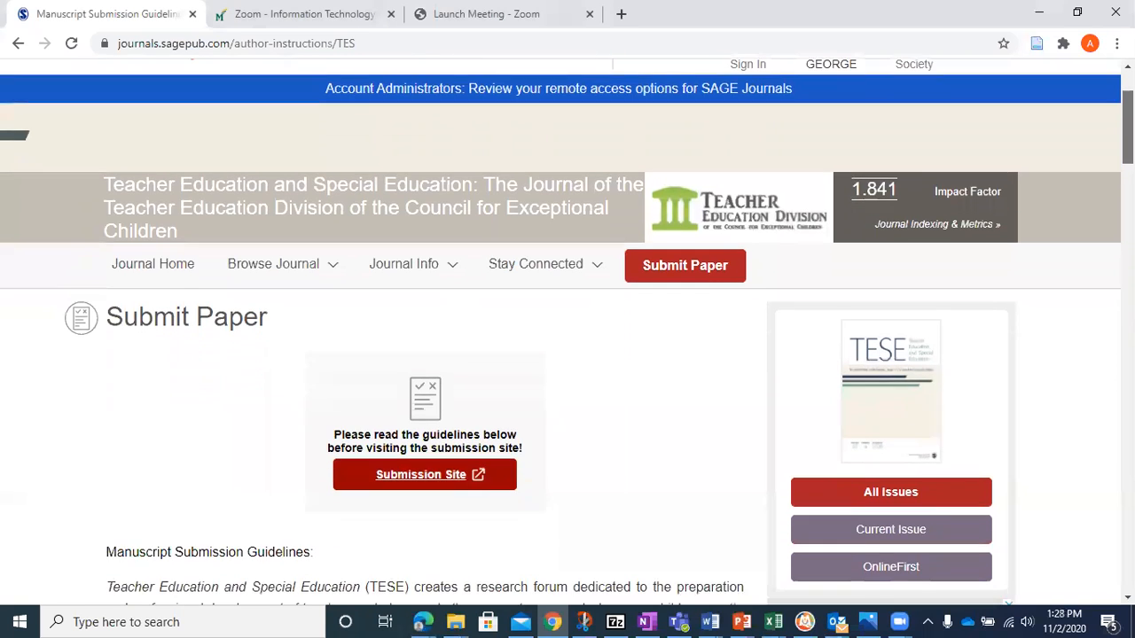
scroll(424, 412, "down", 1)
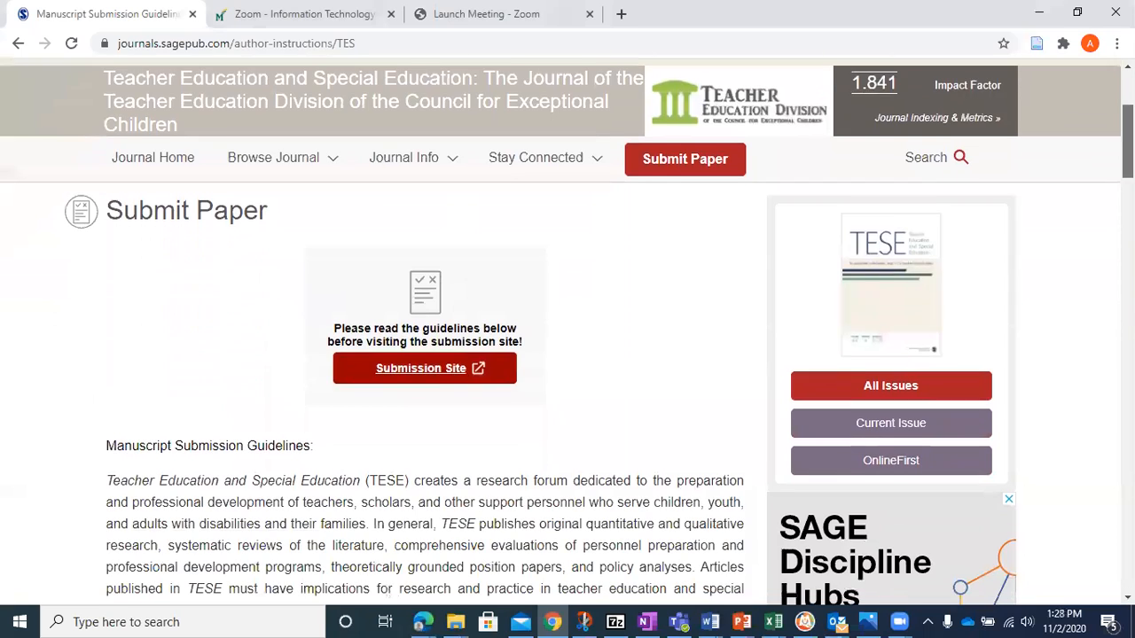
scroll(424, 412, "down", 2)
left_click_drag(1128, 174, 1128, 155)
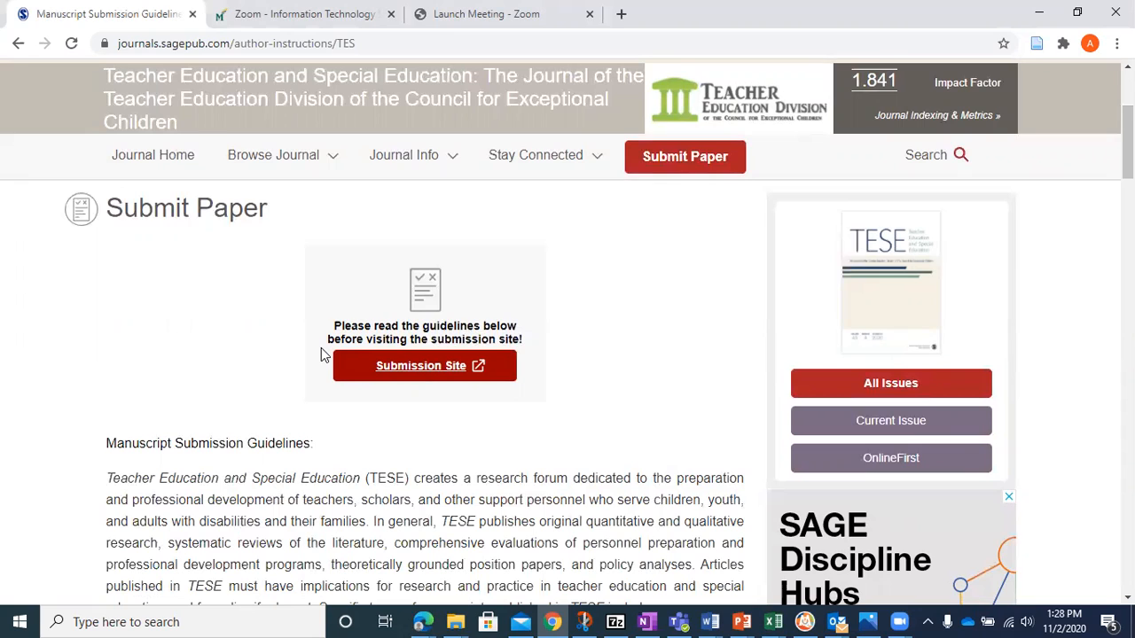
left_click(399, 373)
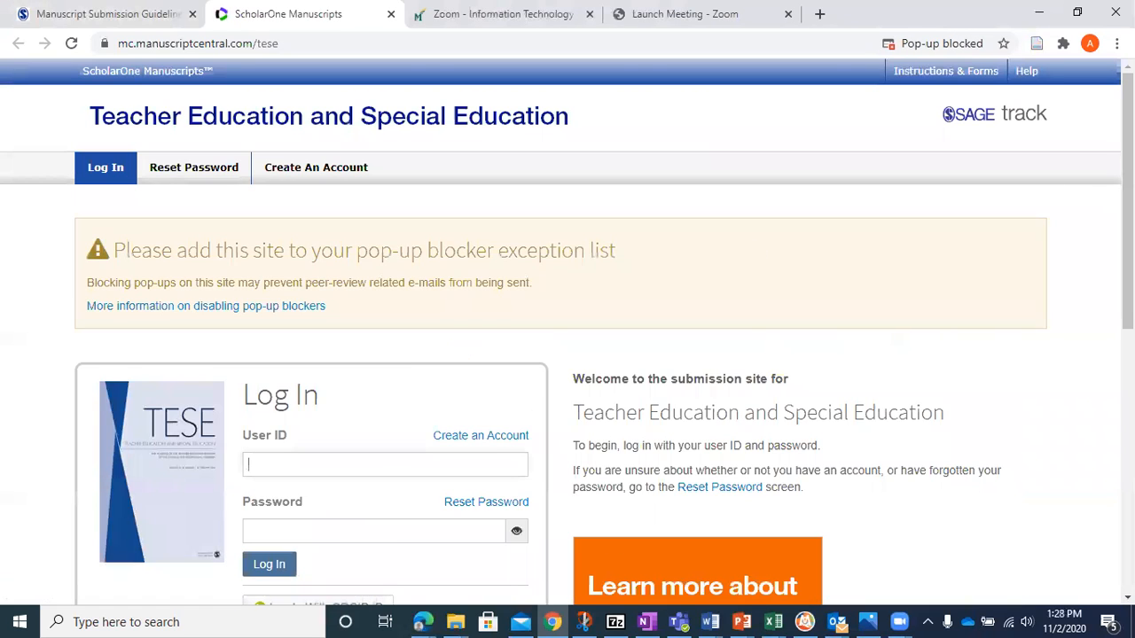
- Start creating a new account from the submission site's login page
scroll(567, 332, "down", 2)
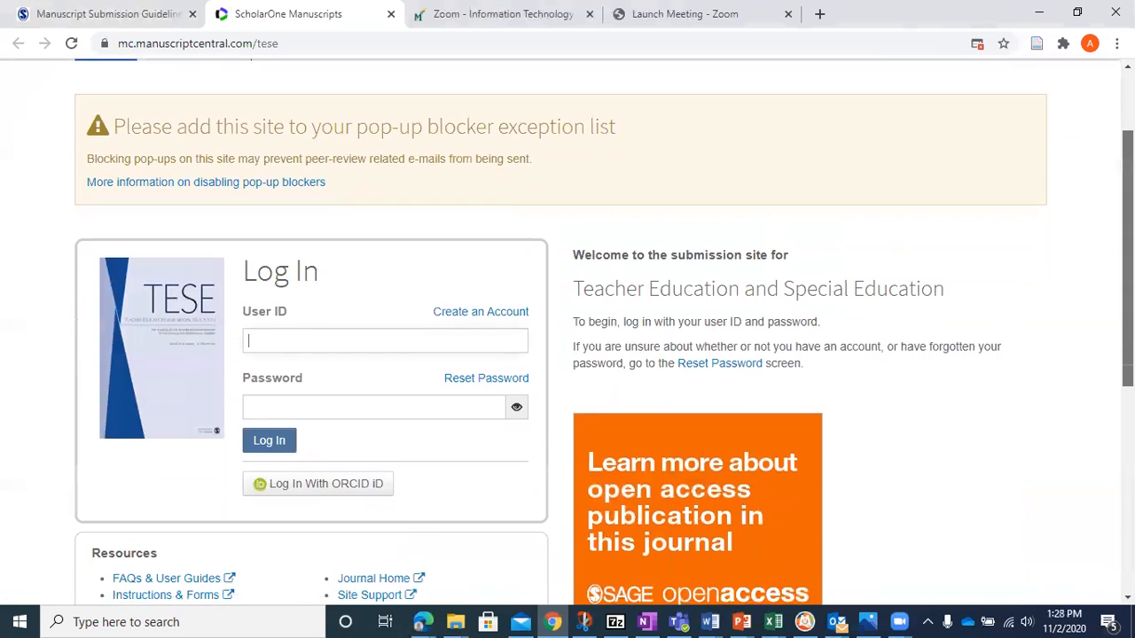
scroll(567, 333, "down", 1)
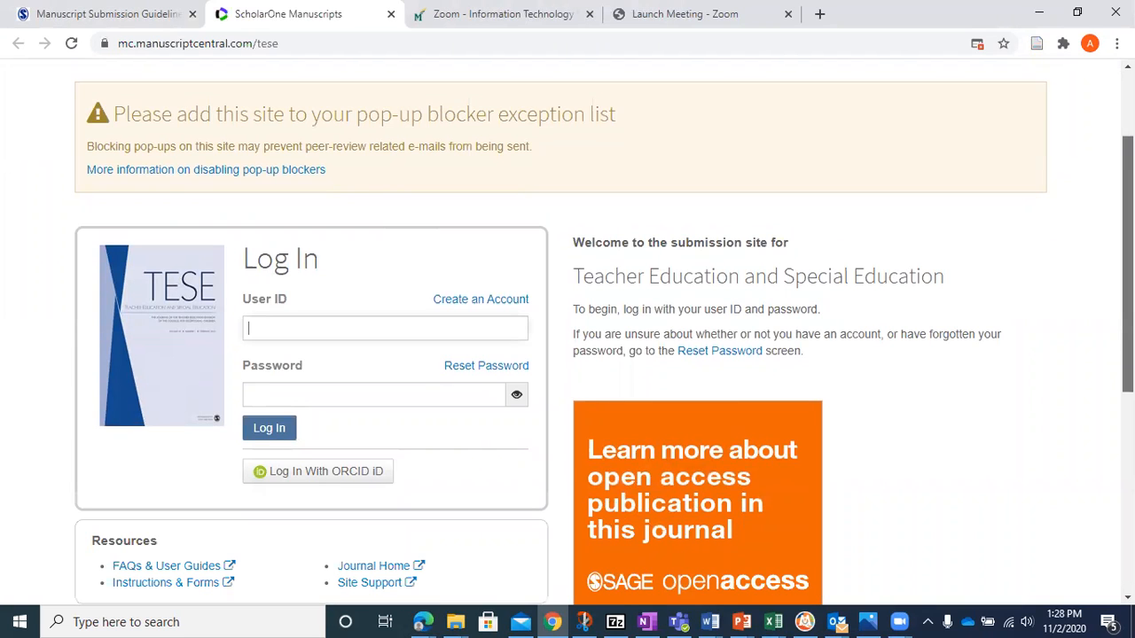
scroll(405, 158, "down", 1)
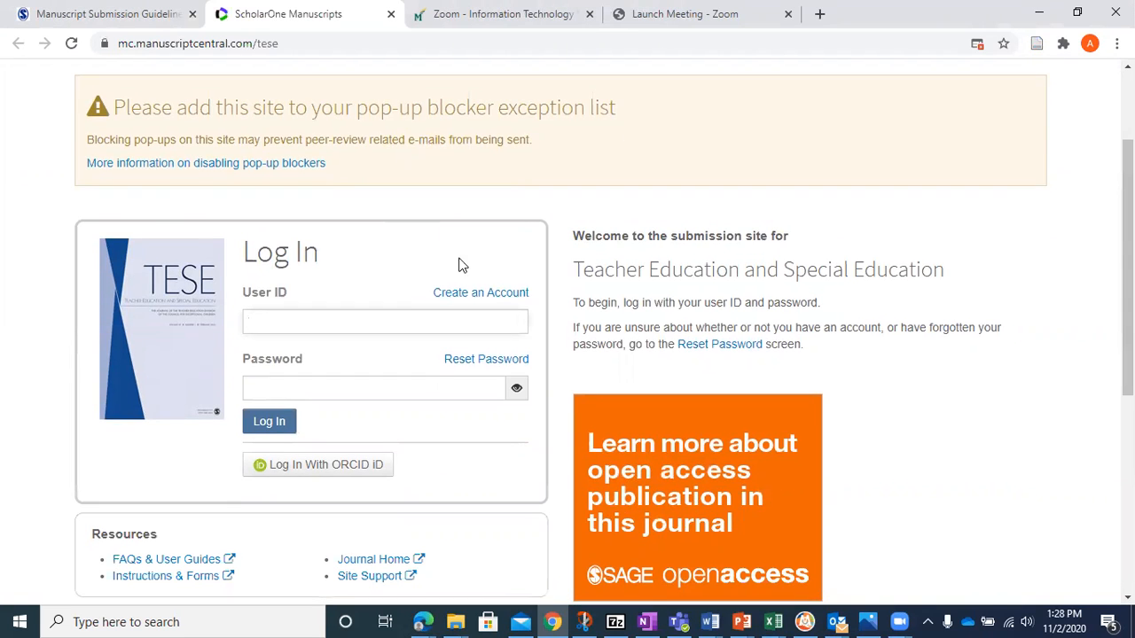
left_click(457, 296)
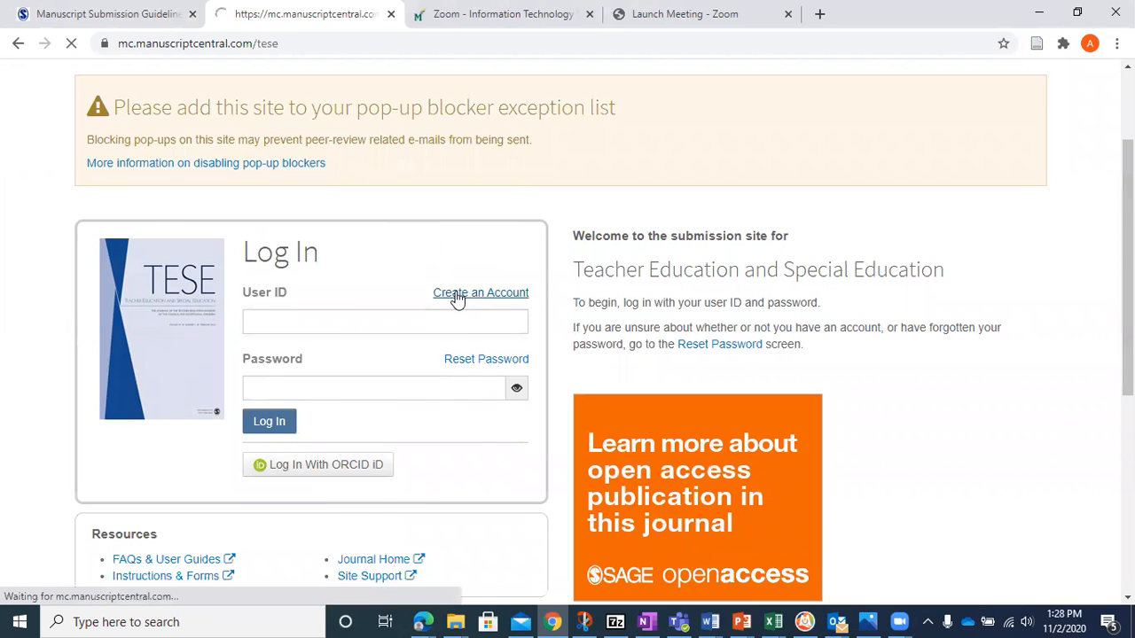
- Set the prefix to Miss, fill in the author's first, middle and last name, and leave the suffix empty
scroll(519, 203, "down", 2)
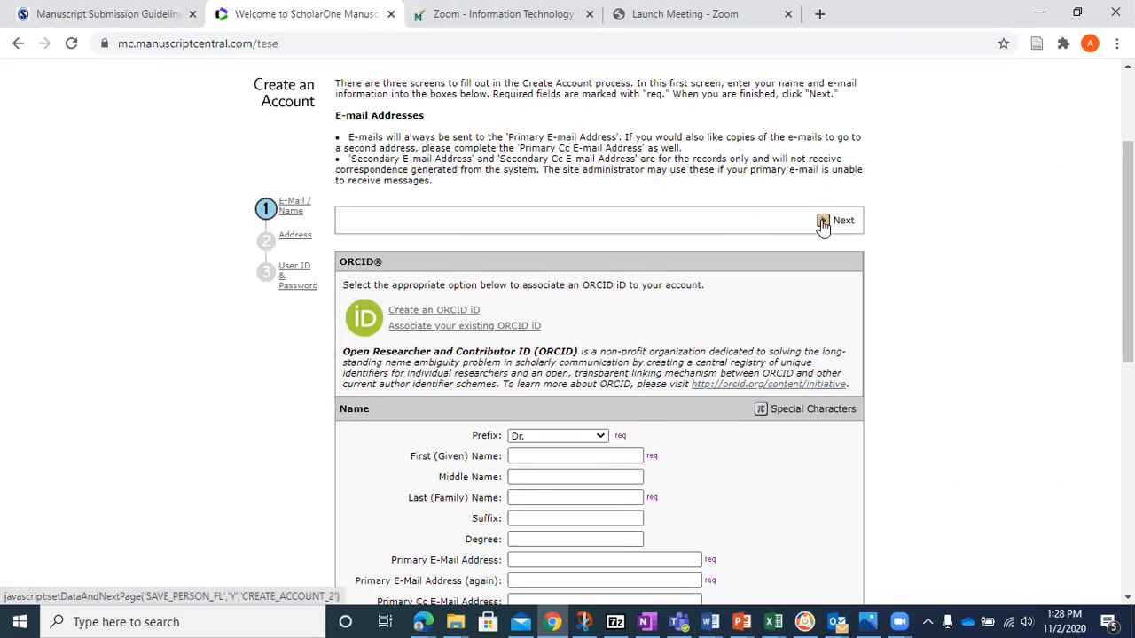
scroll(599, 355, "down", 2)
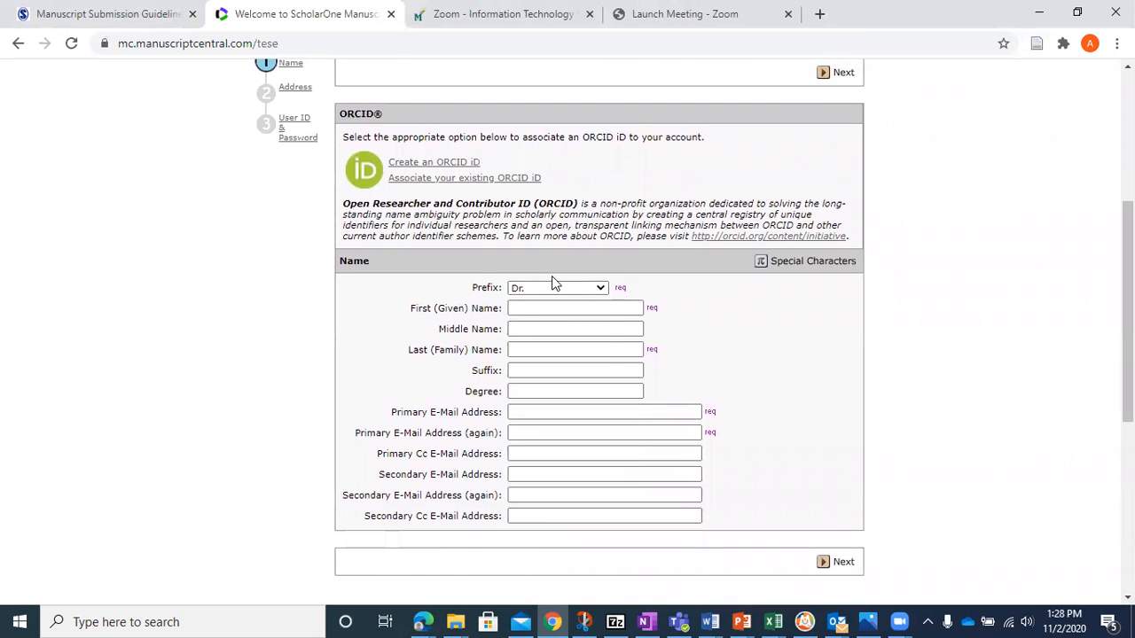
left_click(548, 287)
left_click(544, 325)
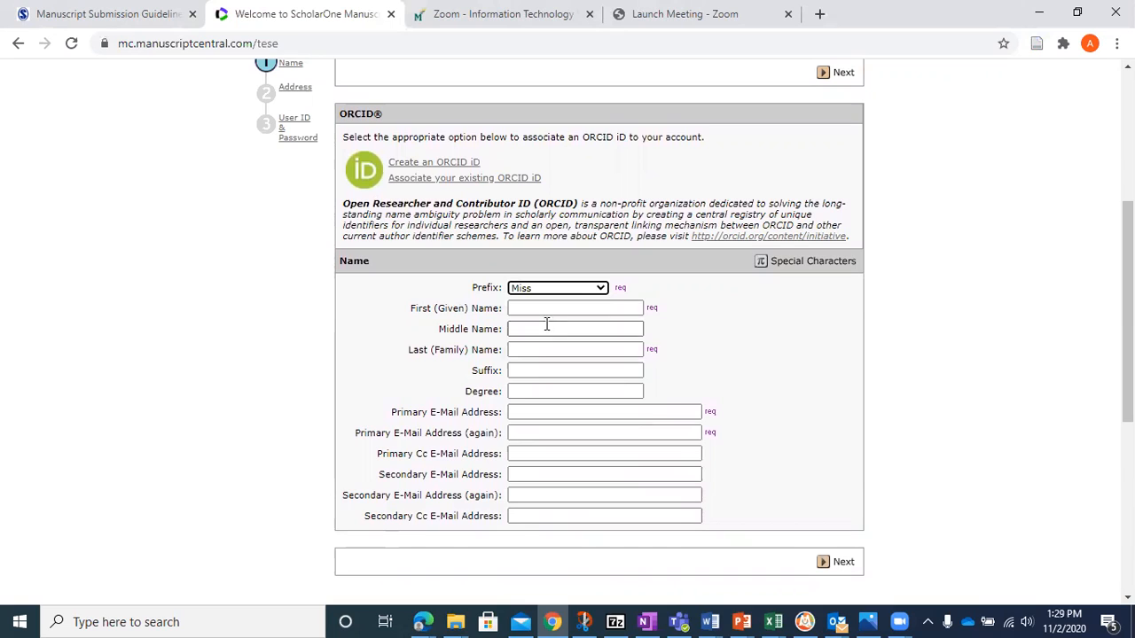
left_click(553, 306)
type("Anna")
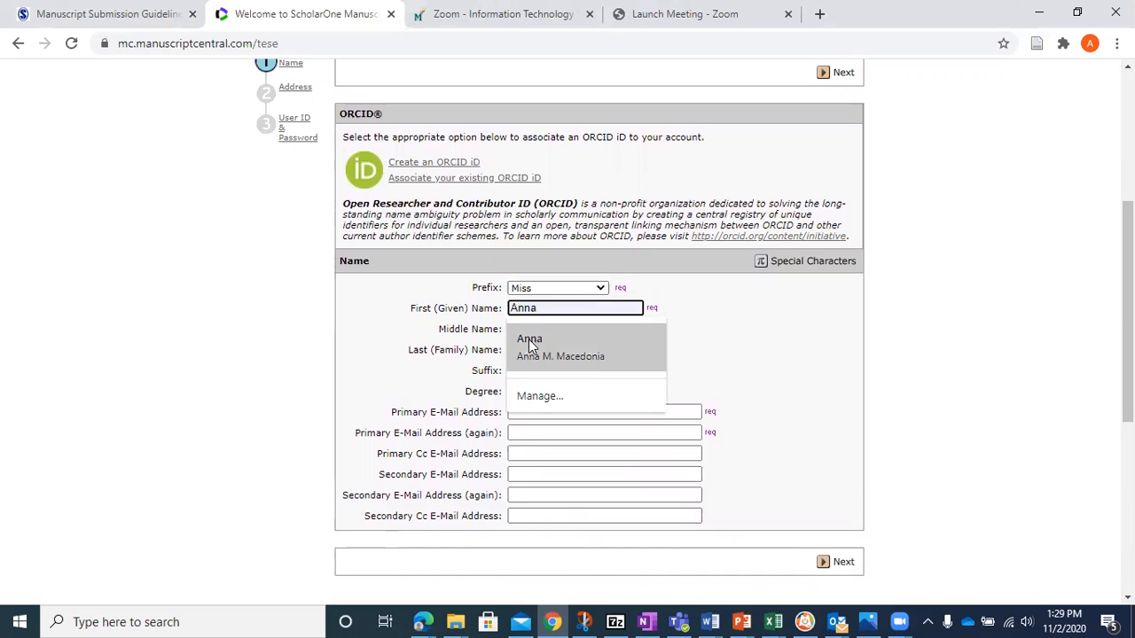
left_click(528, 338)
double_click(567, 370)
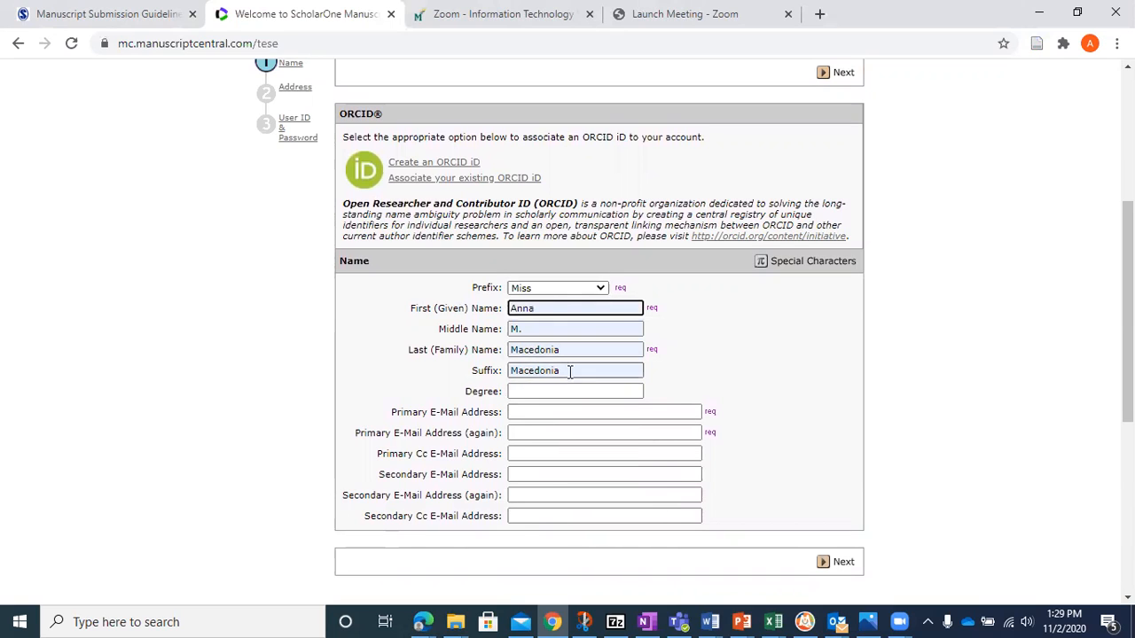
key("BackSpace")
- Enter the author's primary e-mail address and repeat it in the confirmation field
left_click(537, 410)
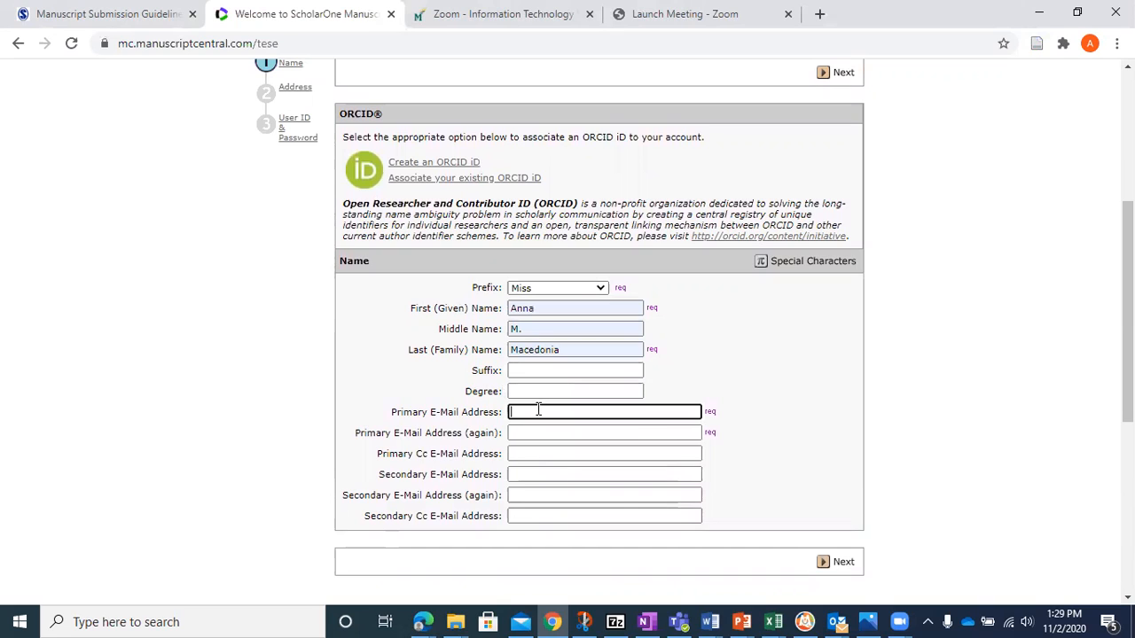
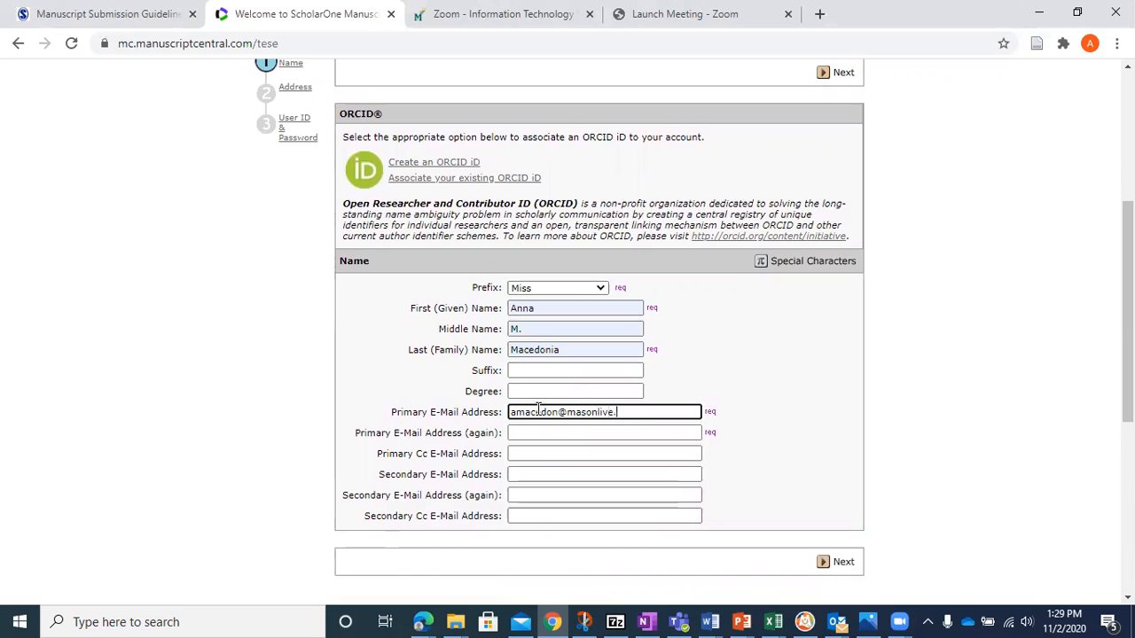
key("Tab")
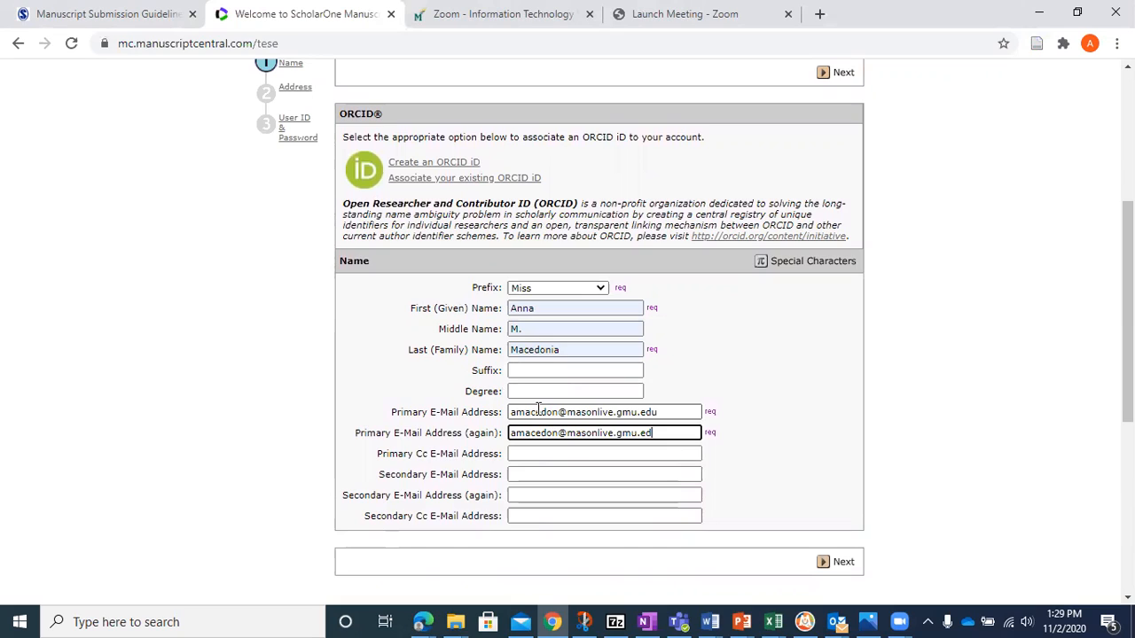
- Enter the author's secondary e-mail address, leaving the primary Cc address empty
key("Tab")
key("Tab")
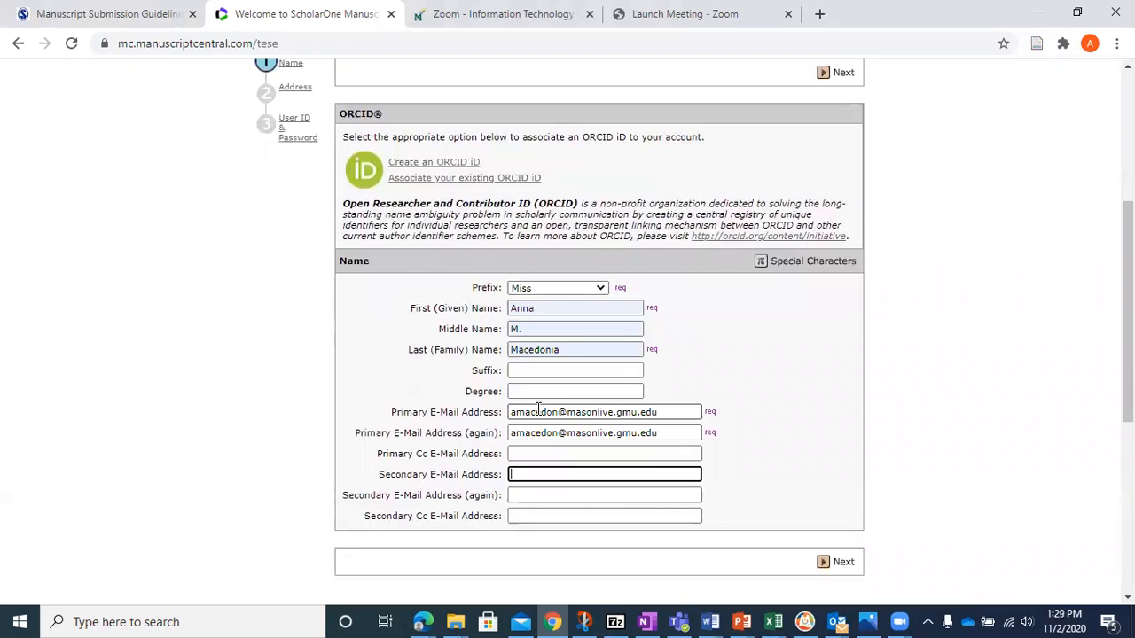
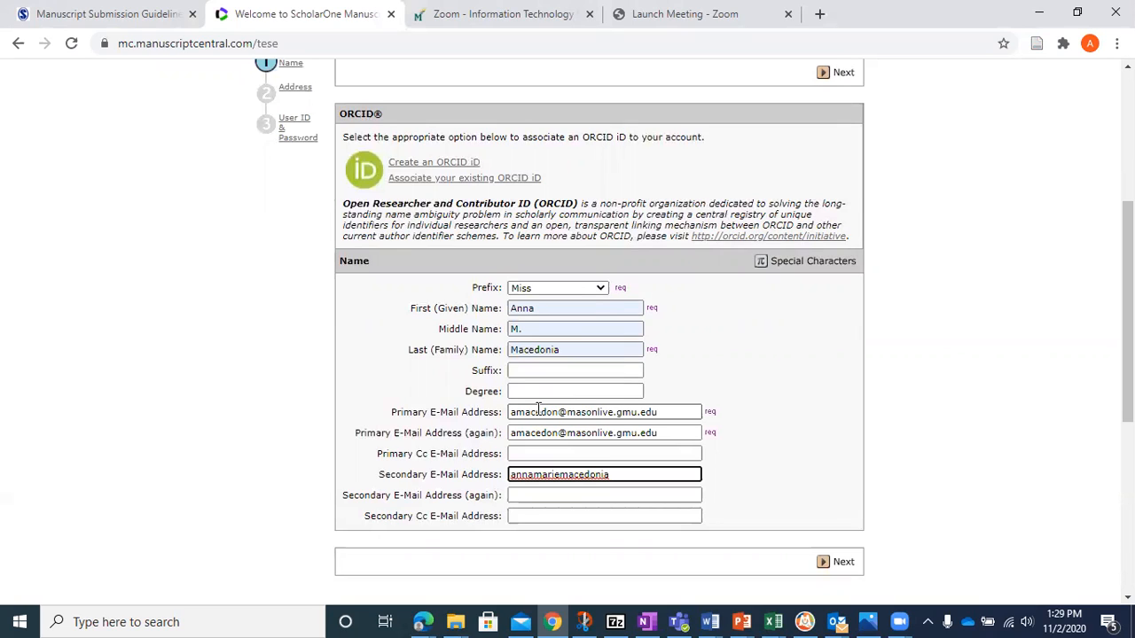
- Repeat the secondary e-mail address in its confirmation field and try to continue to the address page
key("Tab")
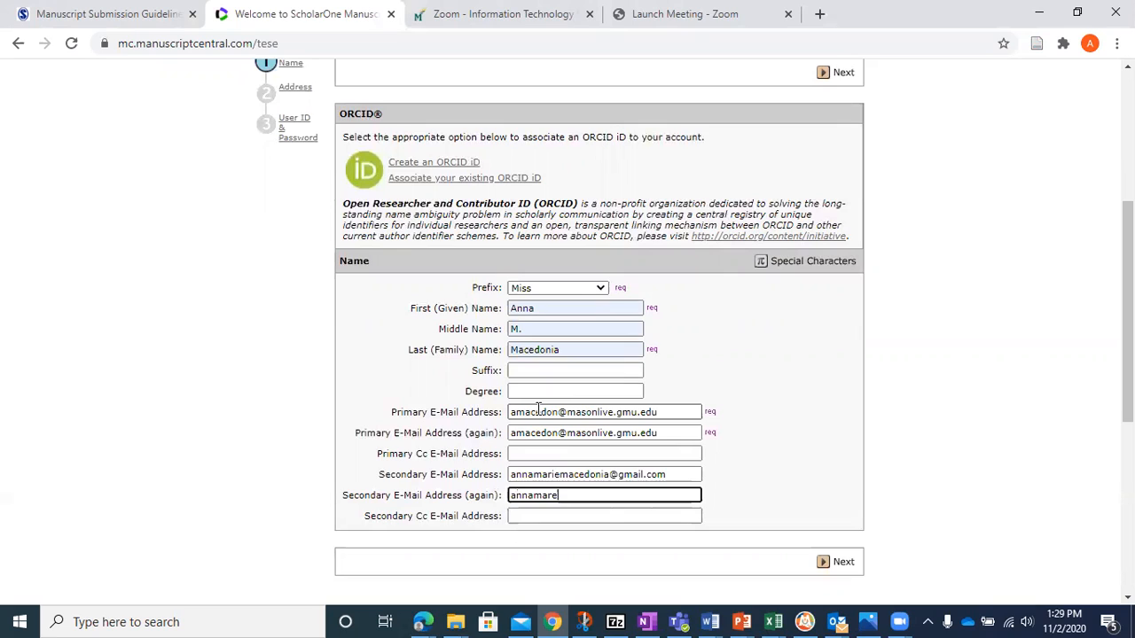
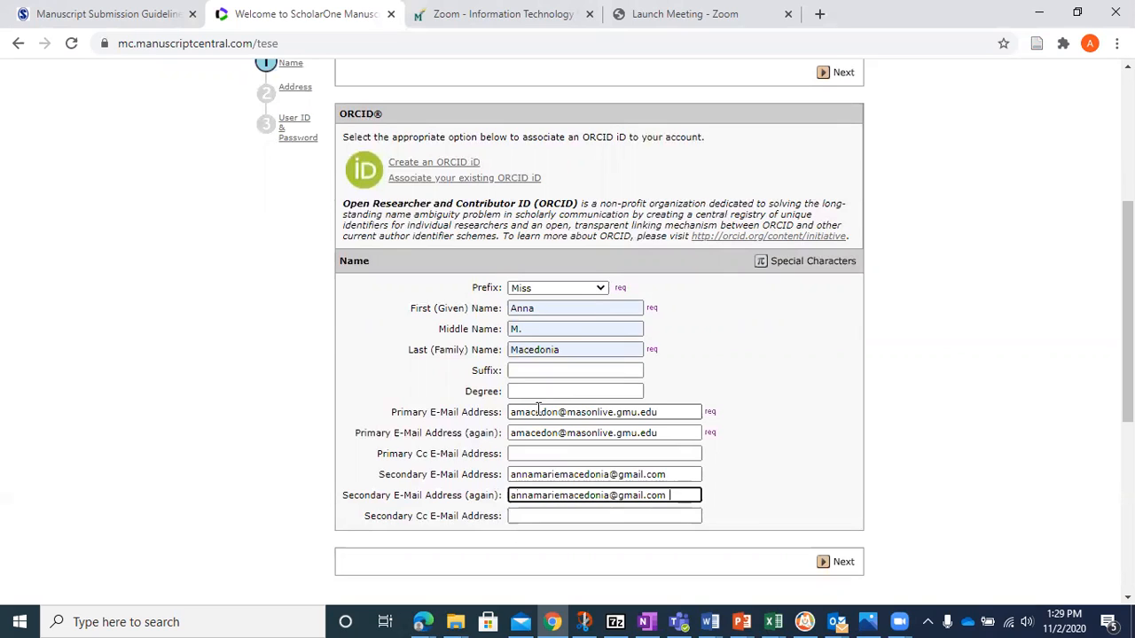
left_click_drag(1128, 379, 1127, 393)
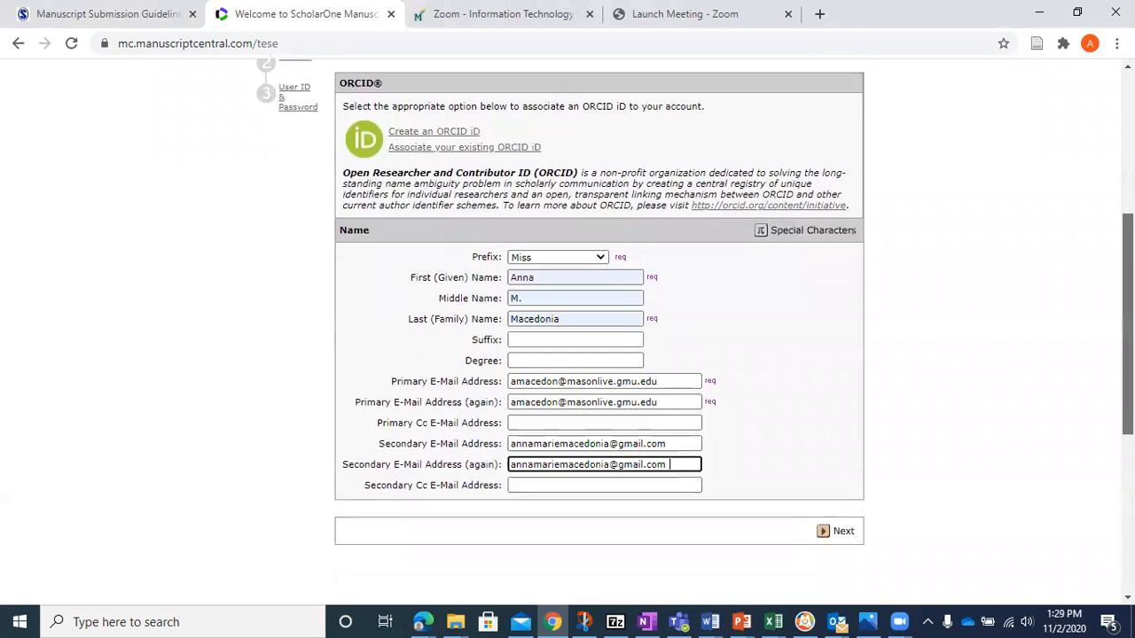
left_click(841, 533)
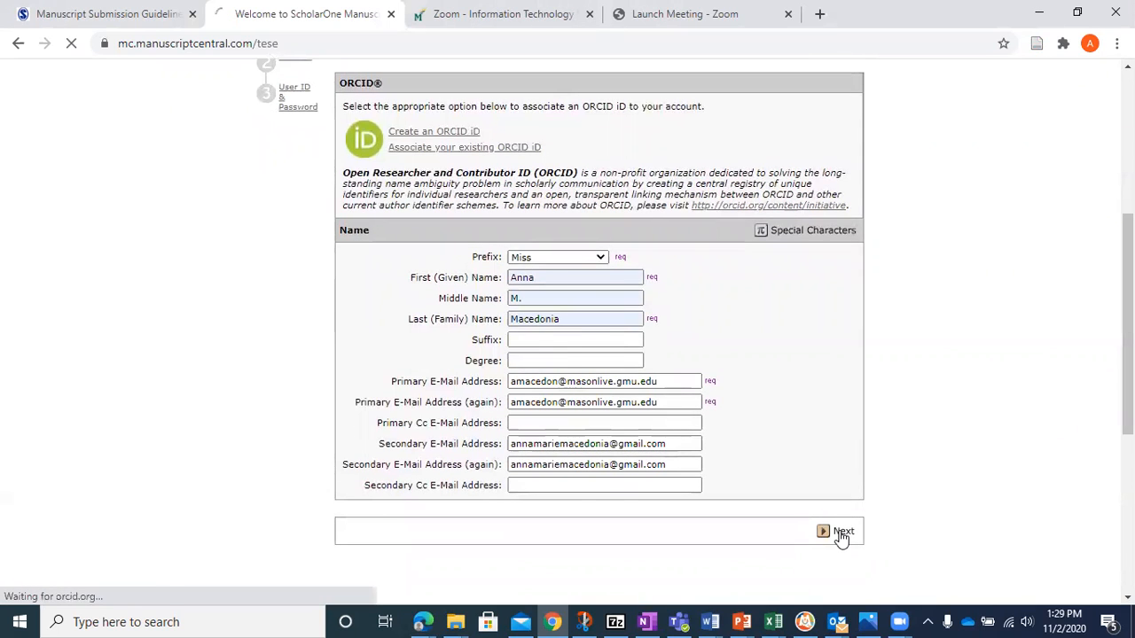
- Replace the secondary e-mail confirmation with the author's secondary address without a trailing space, and continue to the address page
left_click_drag(1128, 177, 1128, 300)
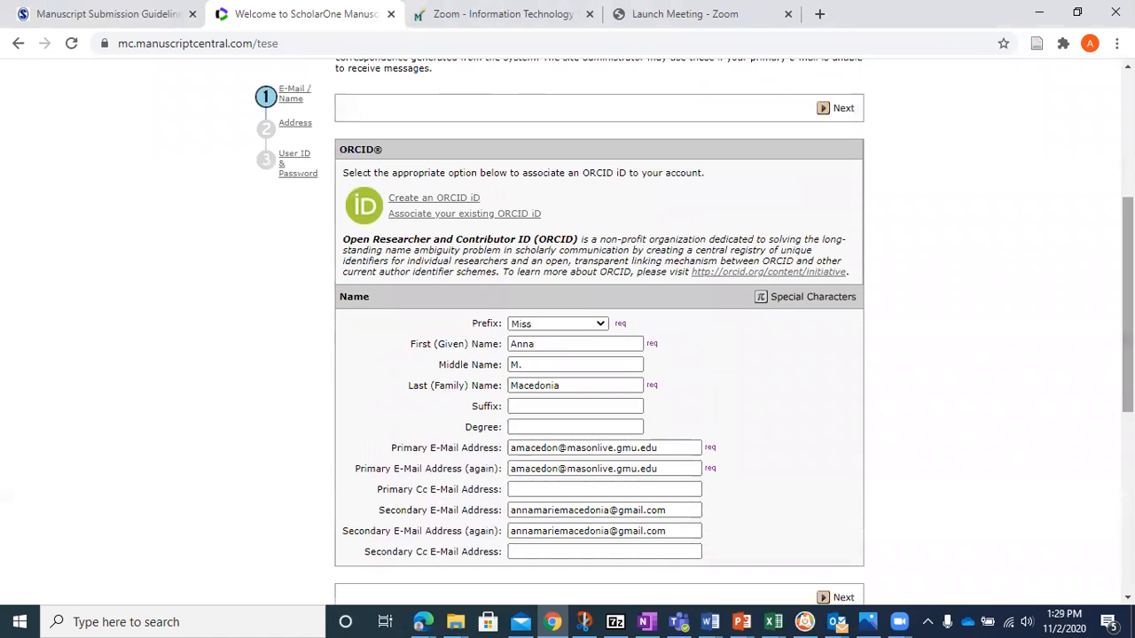
left_click(671, 526)
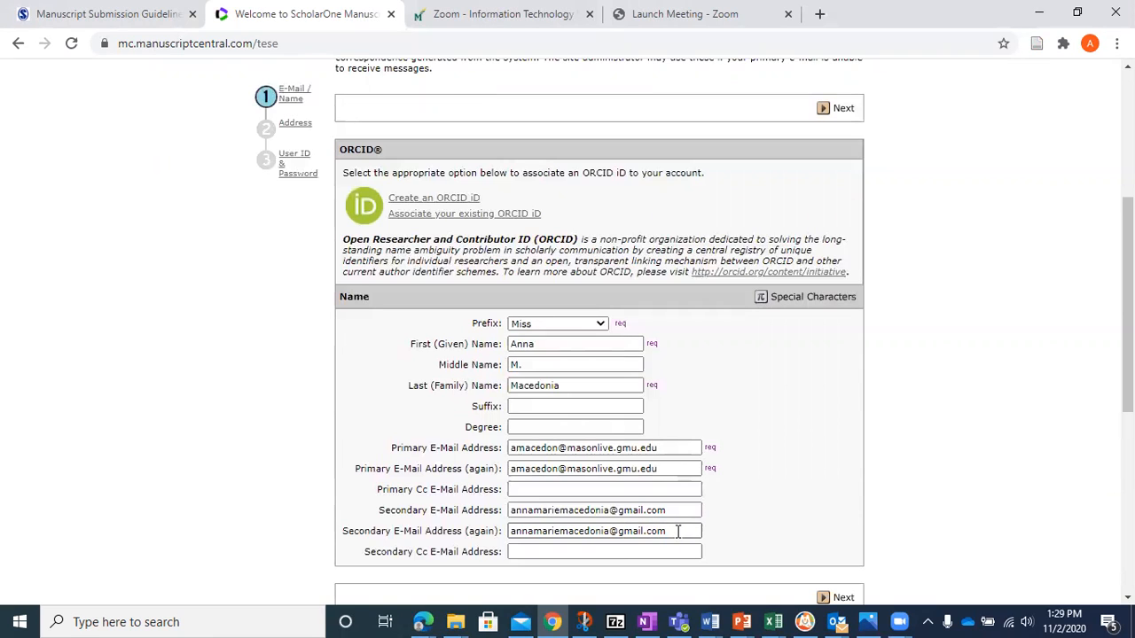
left_click_drag(676, 530, 490, 526)
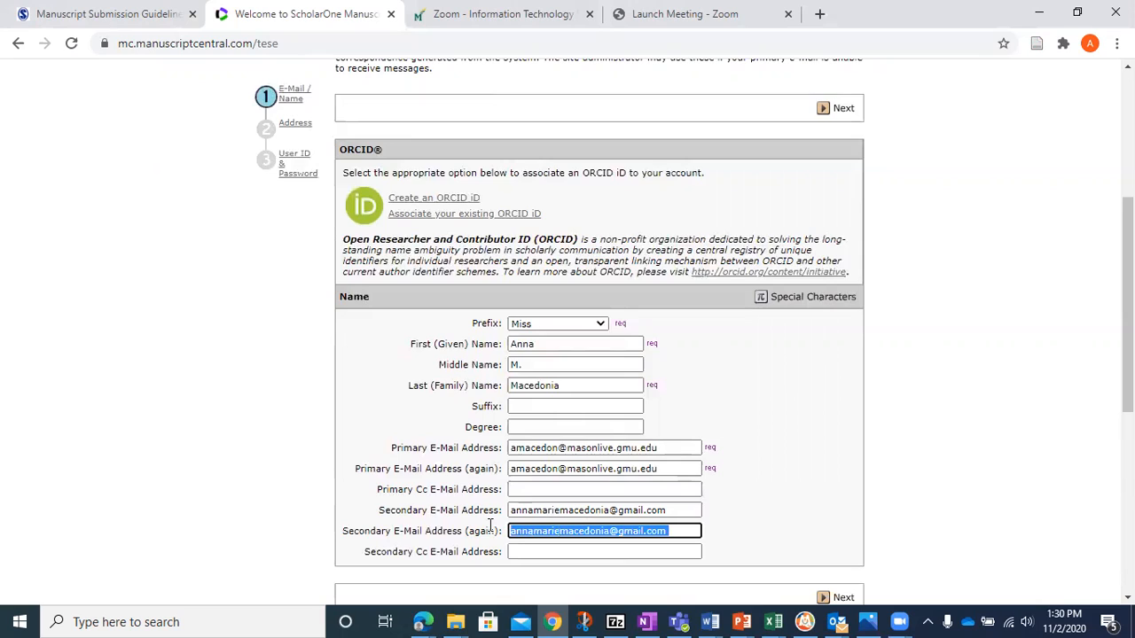
key("BackSpace")
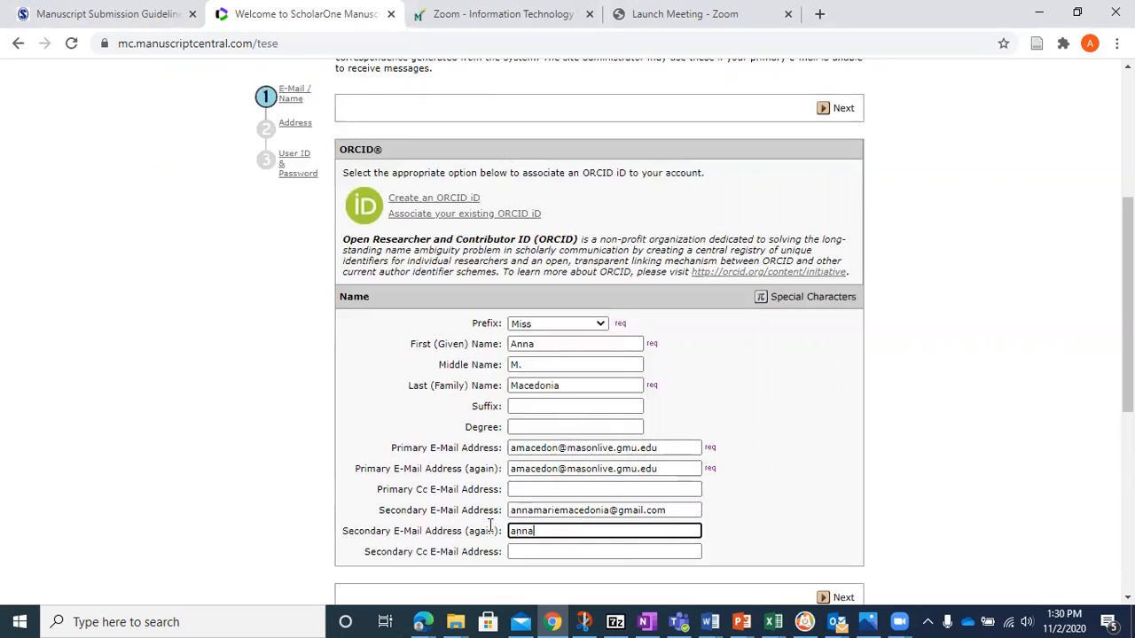
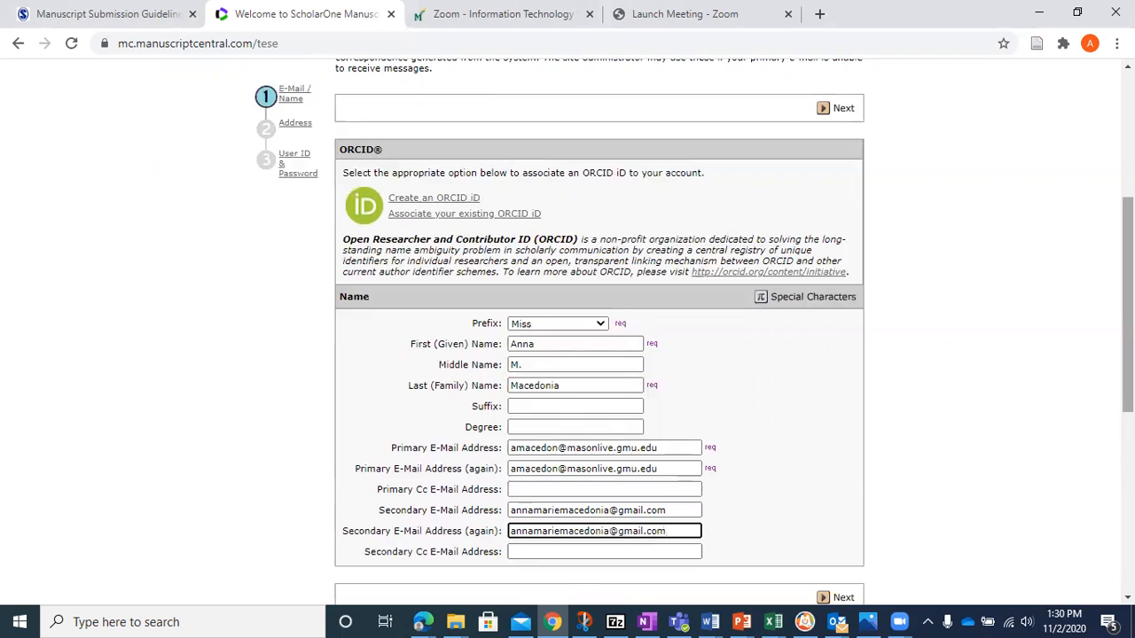
left_click_drag(1127, 354, 1128, 371)
left_click(844, 560)
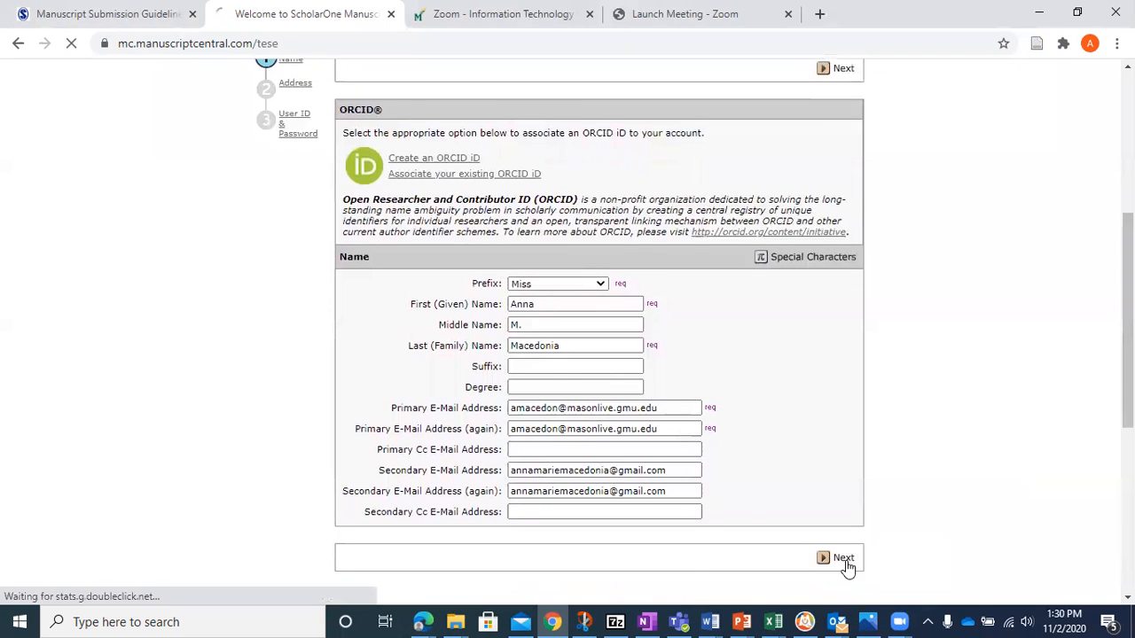
- Set the primary address institution to the suggested George Mason University in Fairfax, VA
left_click_drag(1127, 311, 1127, 364)
left_click(433, 278)
type("George")
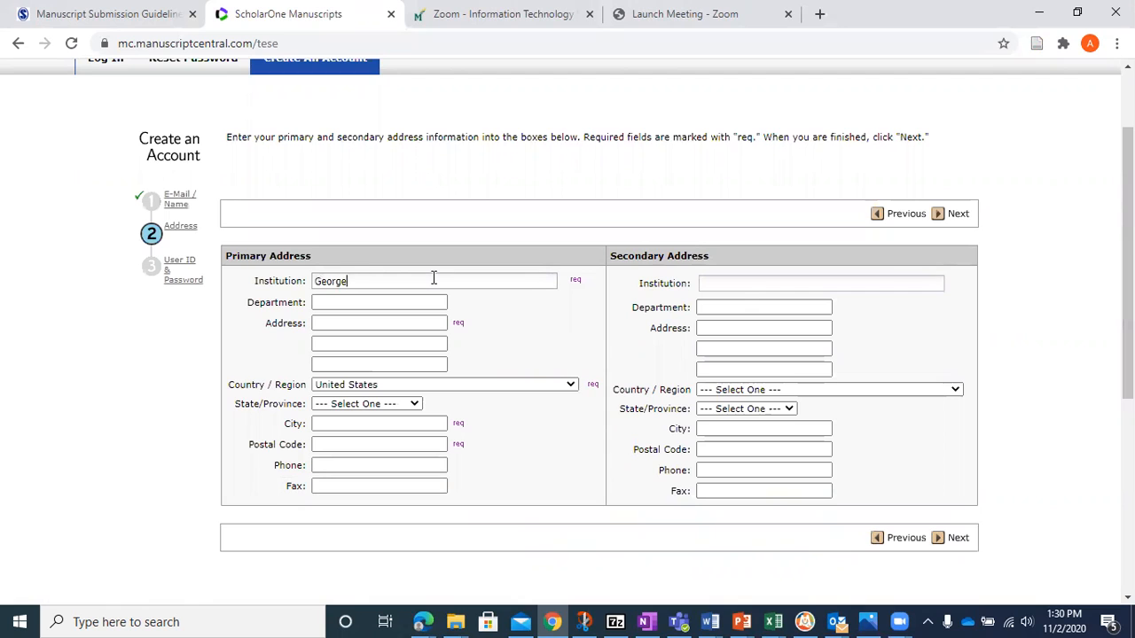
type(" Mason U")
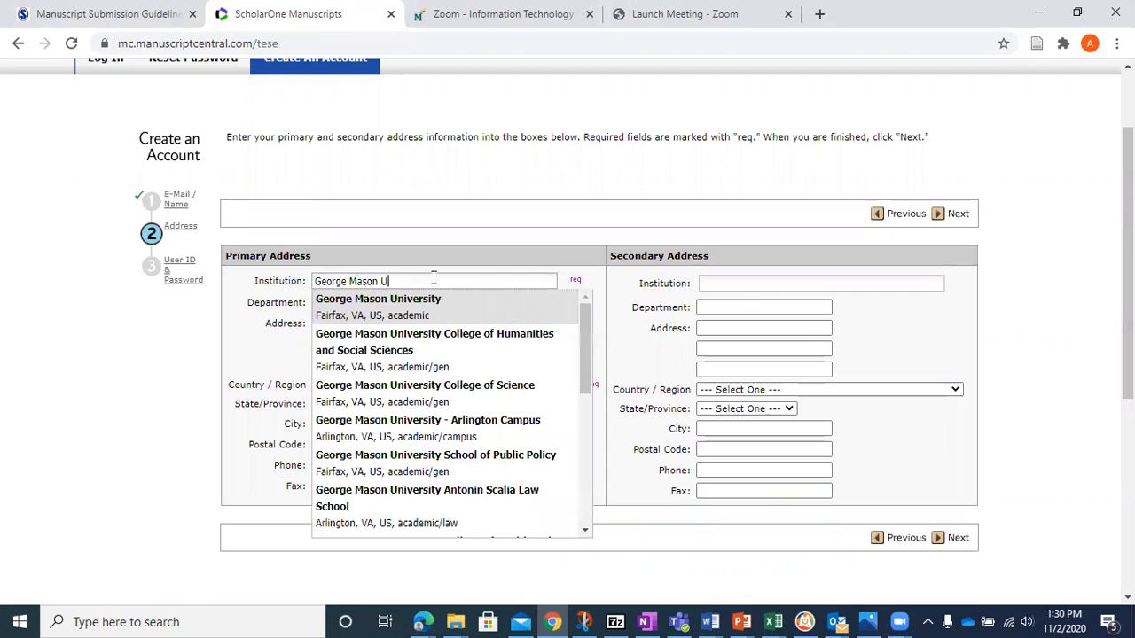
type("niver")
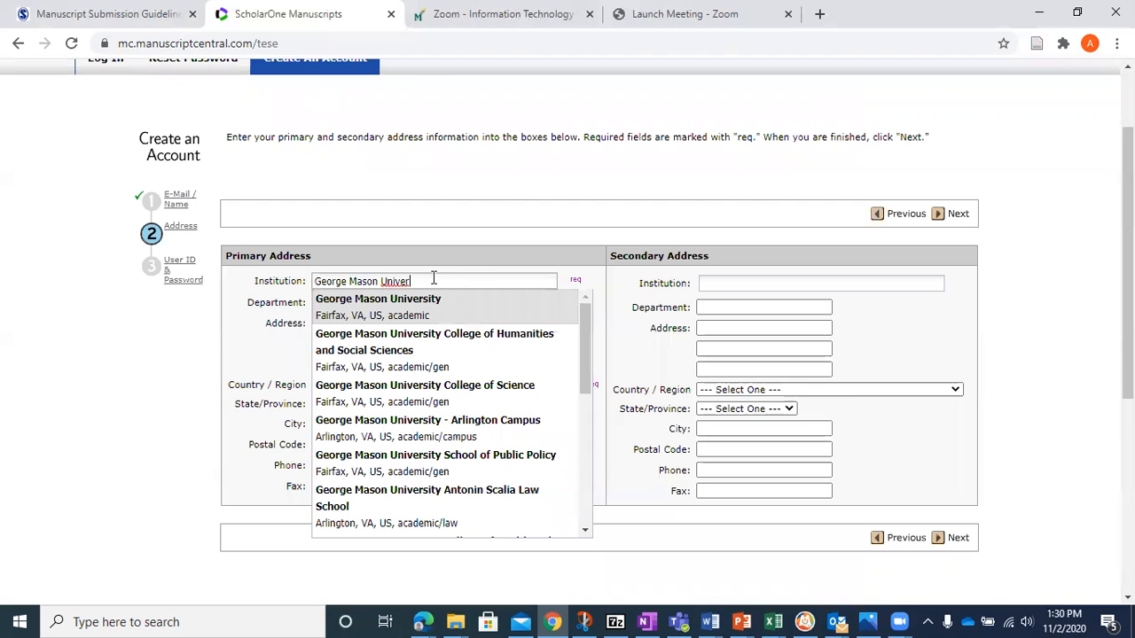
mouse_move(588, 329)
left_mouse_down()
mouse_move(590, 457)
mouse_move(567, 324)
left_mouse_up()
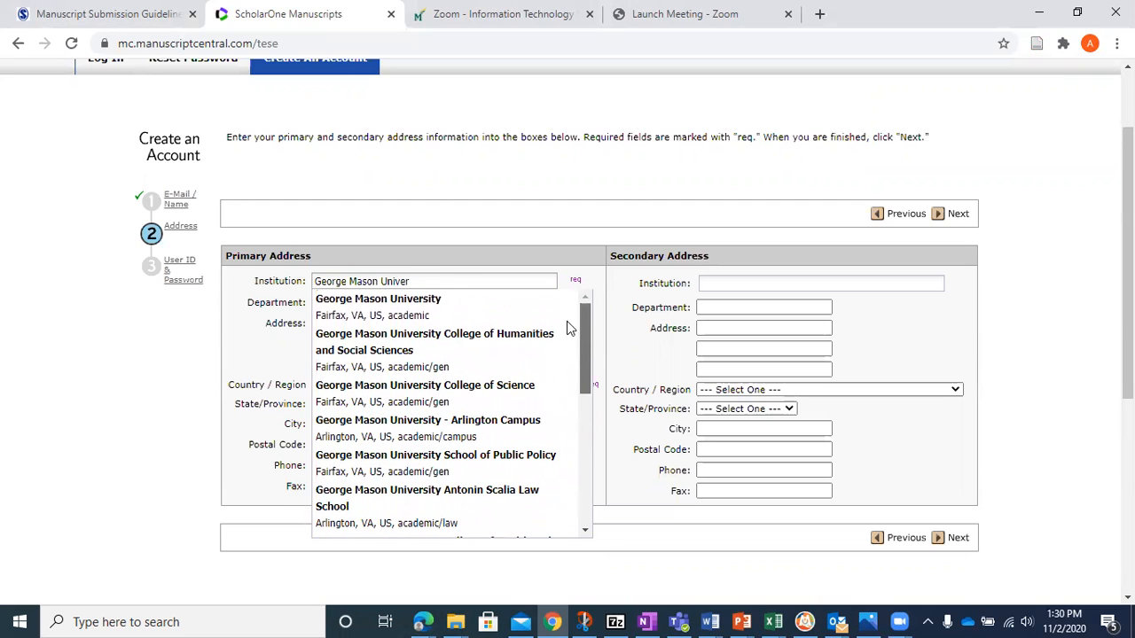
left_click(449, 303)
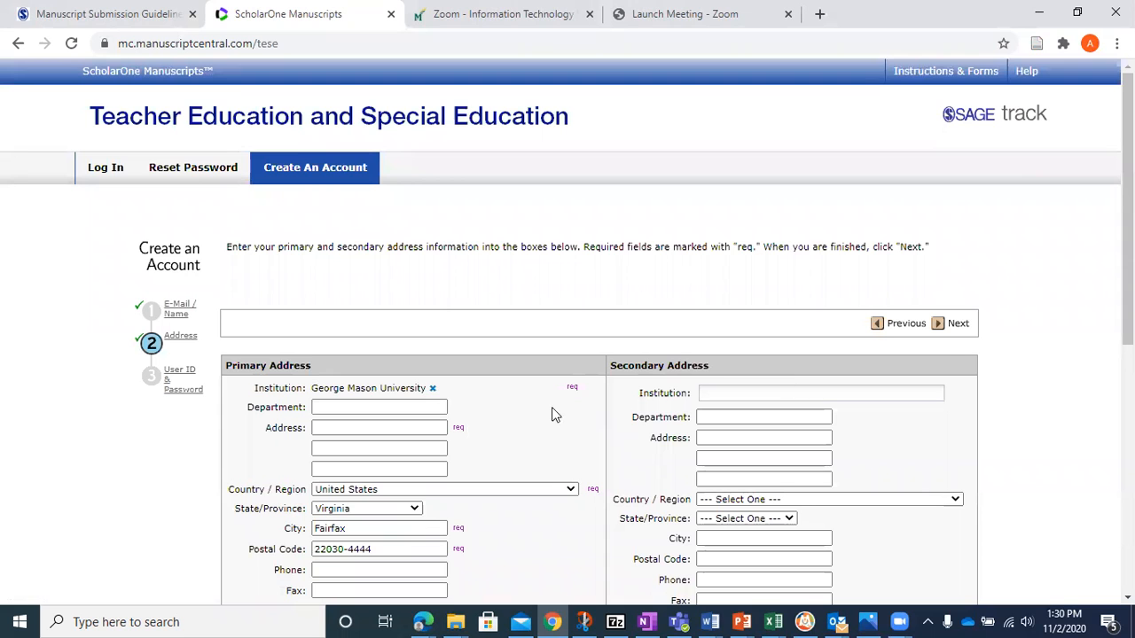
scroll(567, 354, "down", 1)
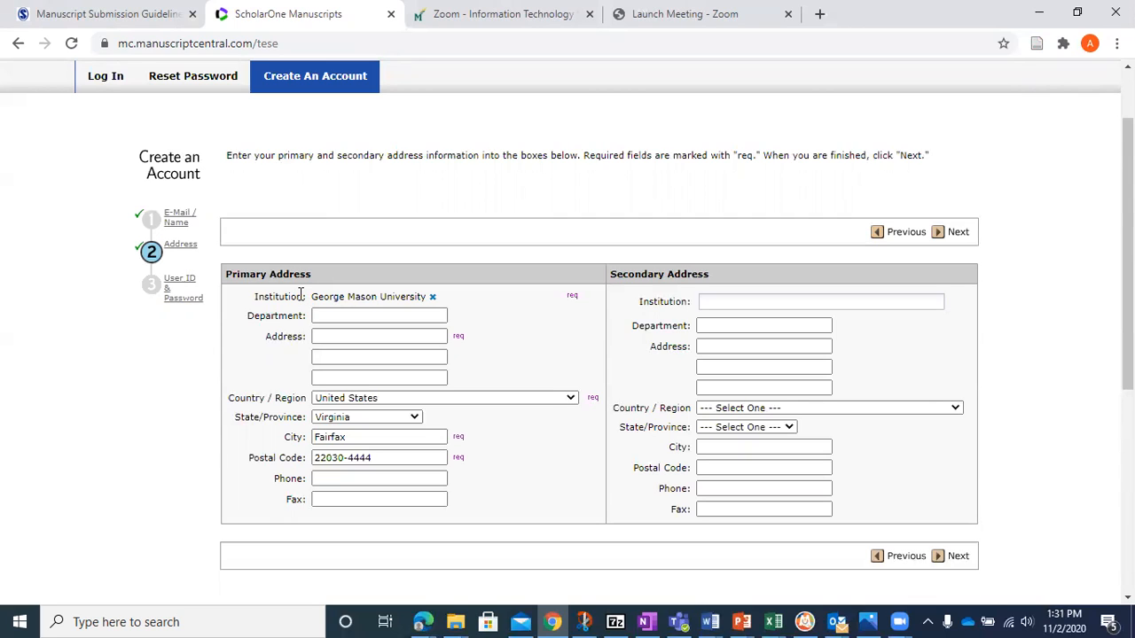
- Enter the university's street address as the primary address and continue to the User ID and password page
left_click(349, 337)
type("4400")
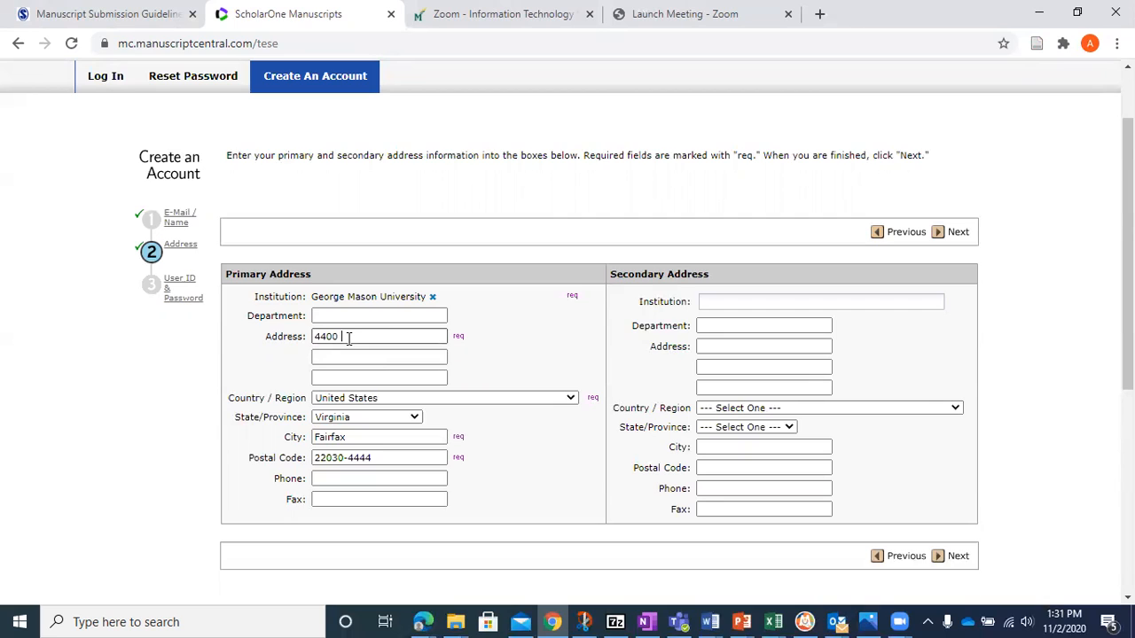
type(" University Dr")
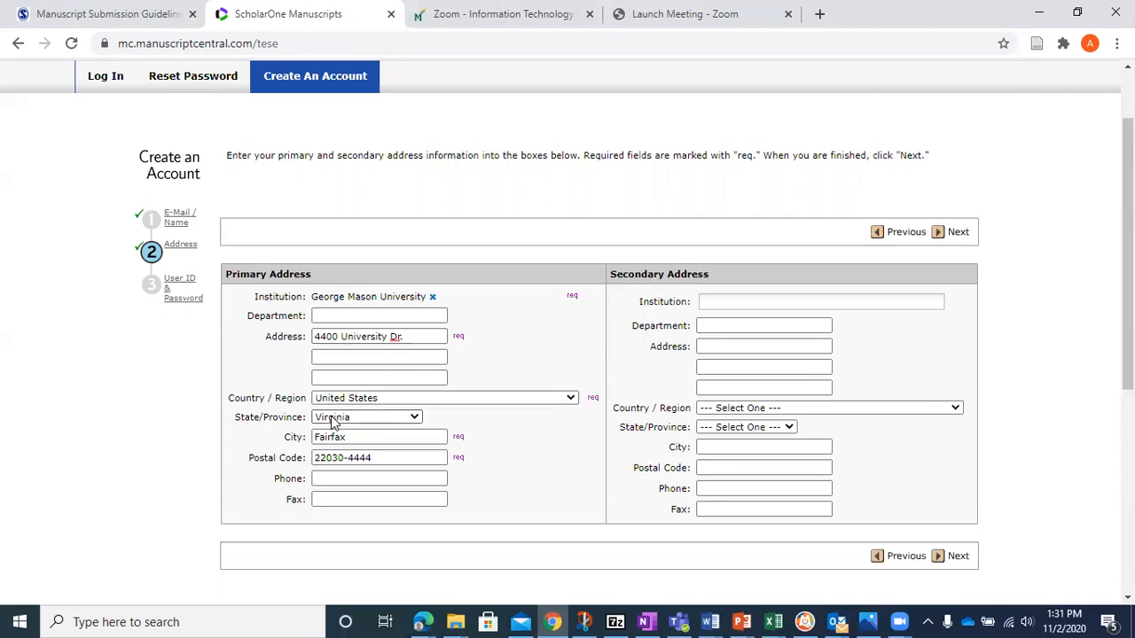
scroll(1126, 266, "down", 3)
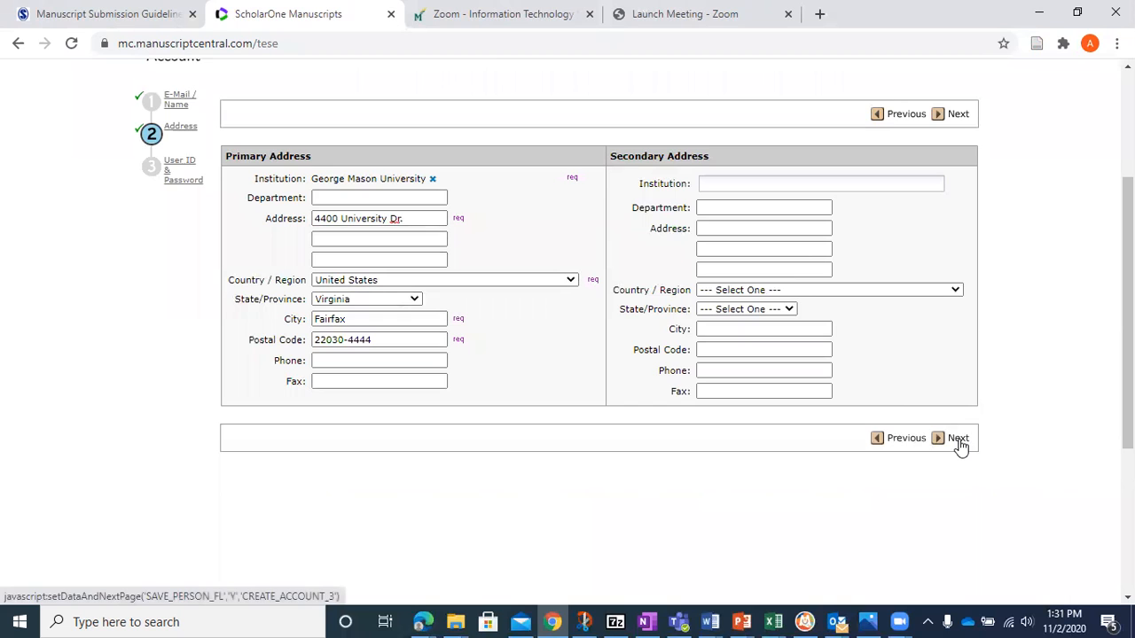
left_click(957, 440)
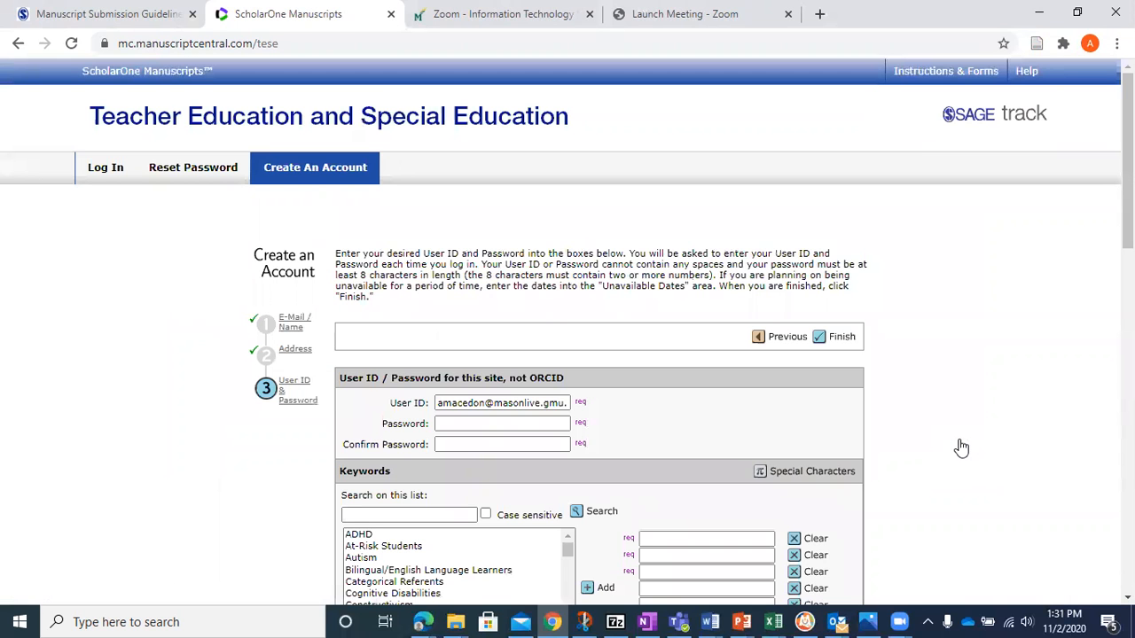
- Enter the account password and repeat it in the confirmation field, keeping the prefilled user ID
scroll(1072, 371, "down", 3)
scroll(567, 333, "down", 2)
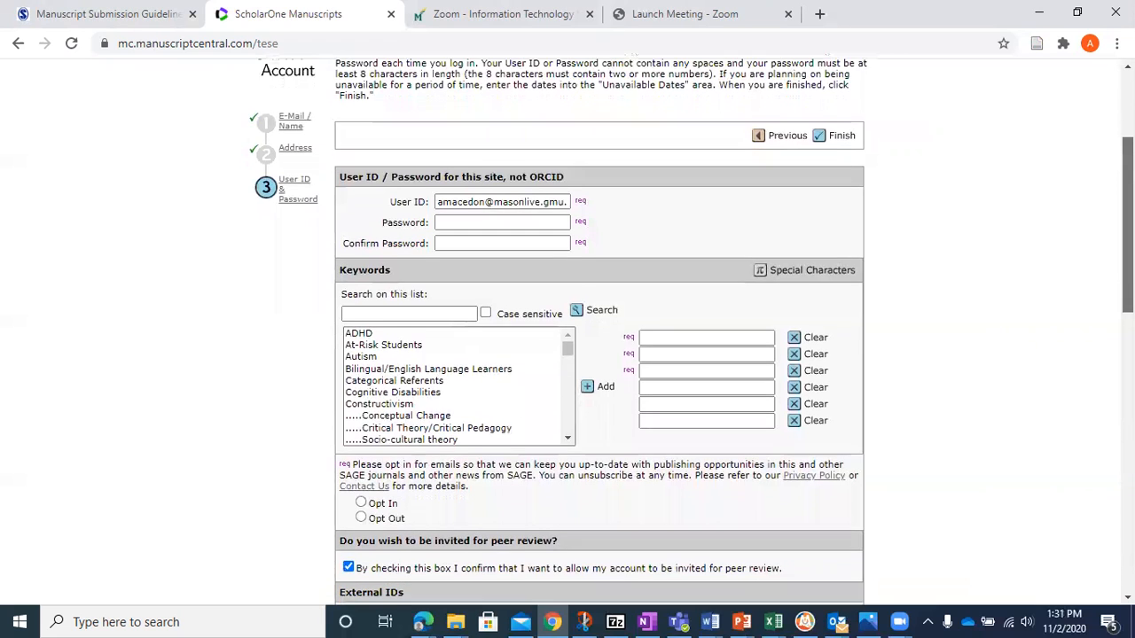
scroll(567, 333, "down", 1)
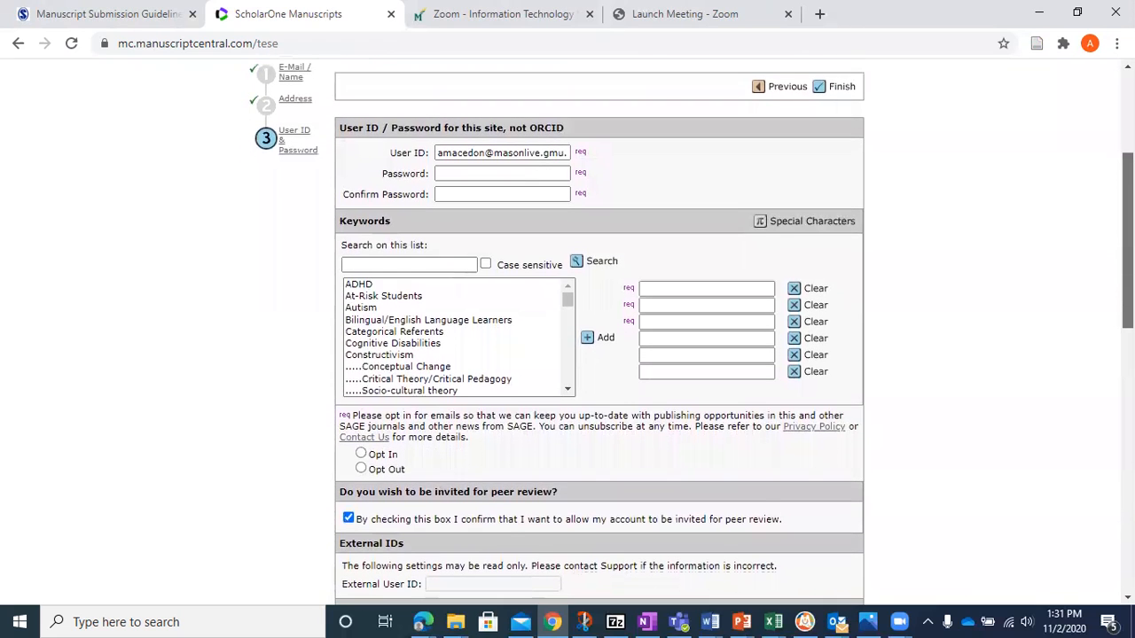
scroll(567, 333, "down", 1)
left_click_drag(1128, 240, 1128, 240)
left_click_drag(568, 299, 565, 269)
left_click(450, 173)
type("******")
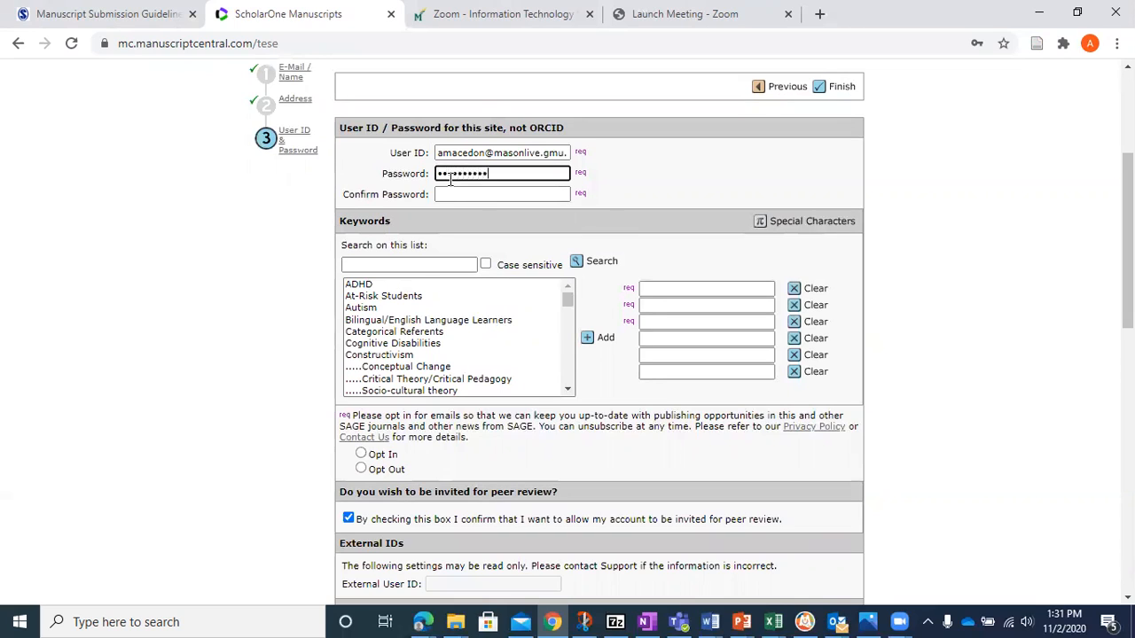
left_click(451, 188)
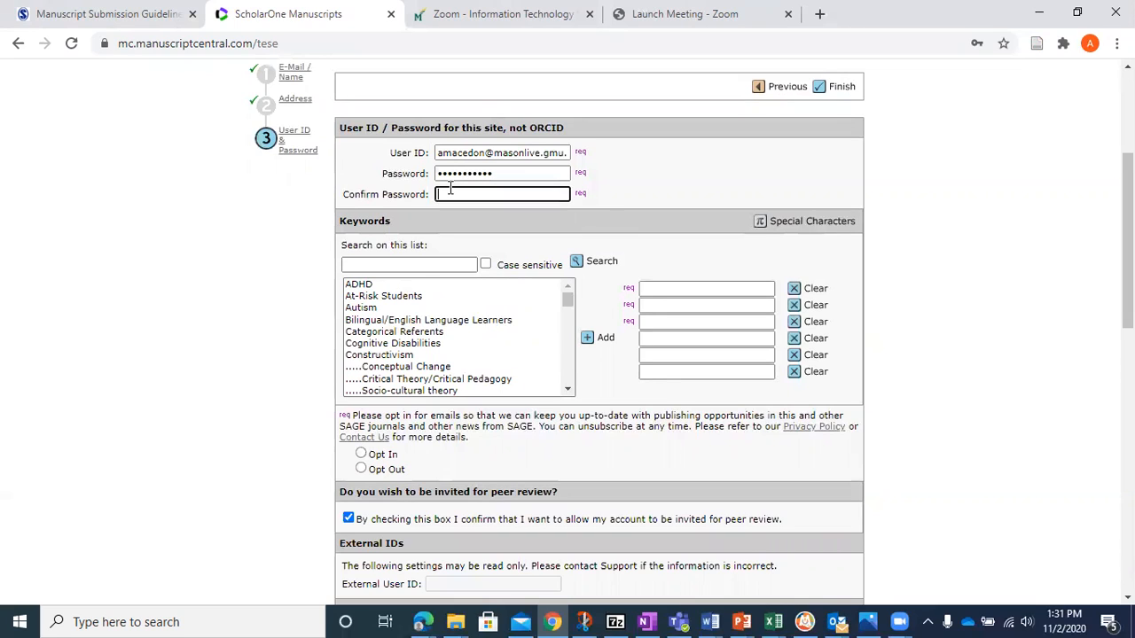
type("**********")
- Select the keywords Teacher Preparation Participant Characteristics, Teacher Preparation Practices and Outcomes, and Teacher Self-Efficacy
left_click_drag(568, 299, 574, 346)
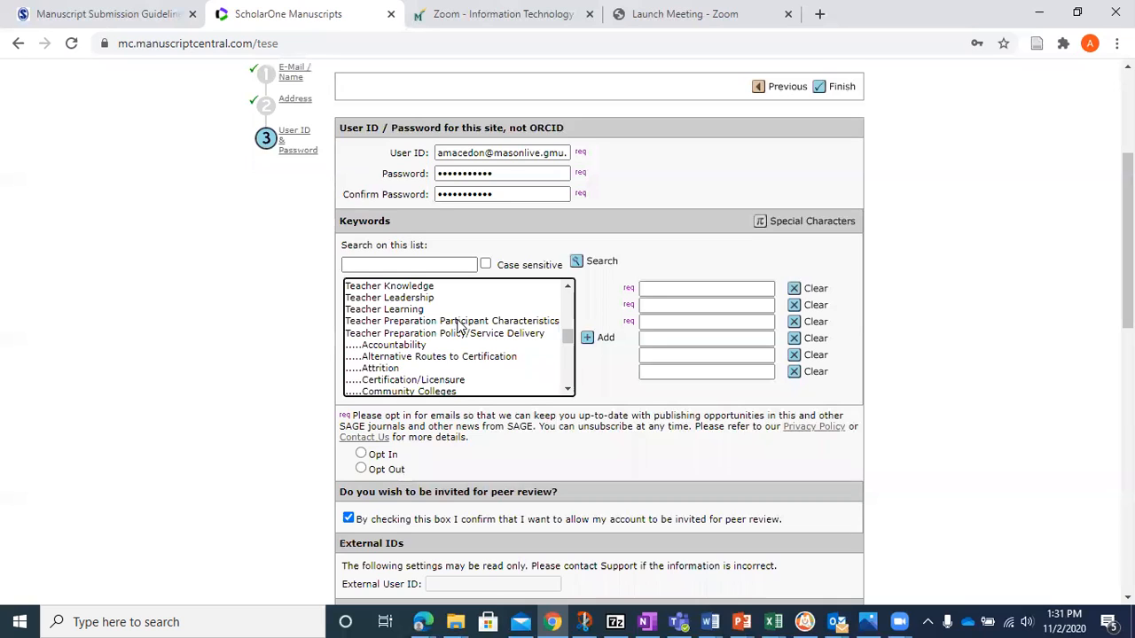
left_click(459, 323)
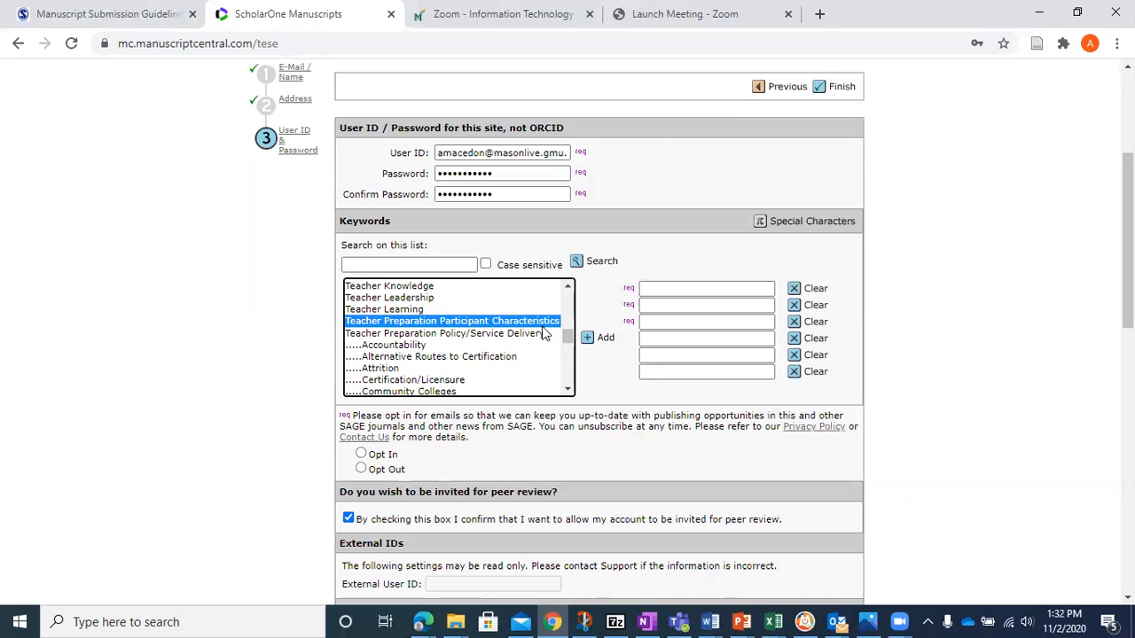
left_click_drag(567, 341, 567, 361)
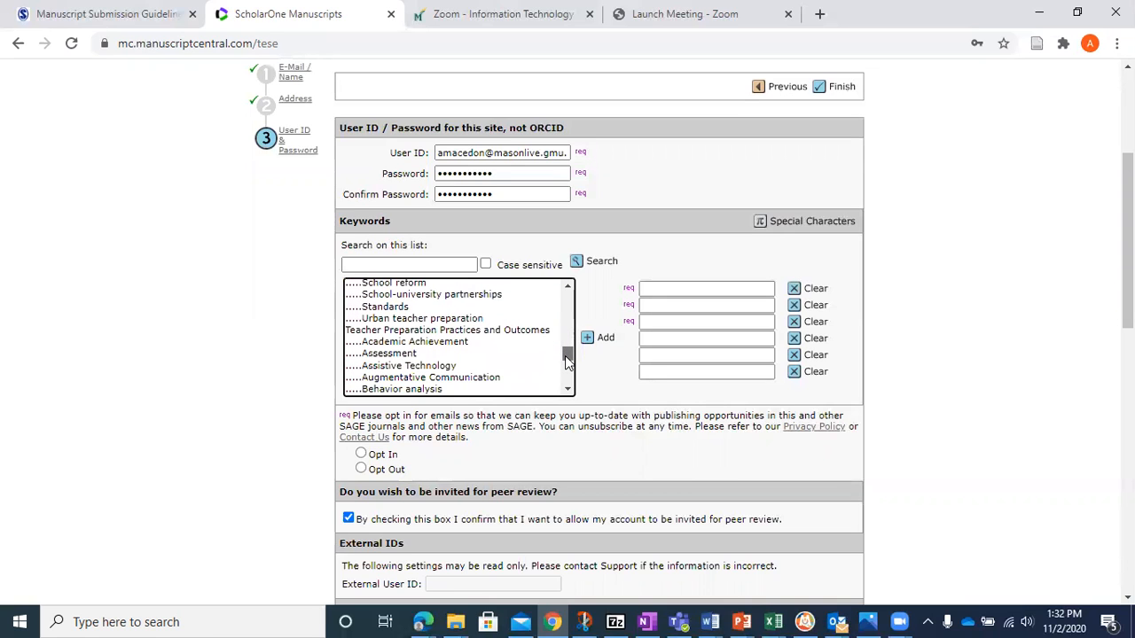
left_click(511, 330)
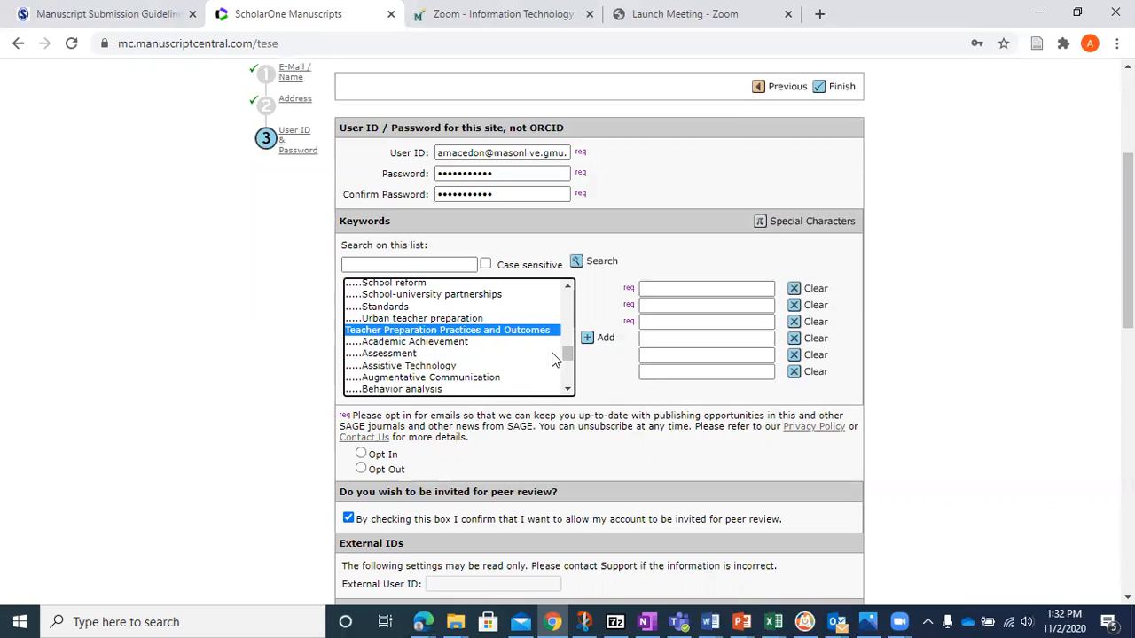
left_click_drag(568, 355, 569, 382)
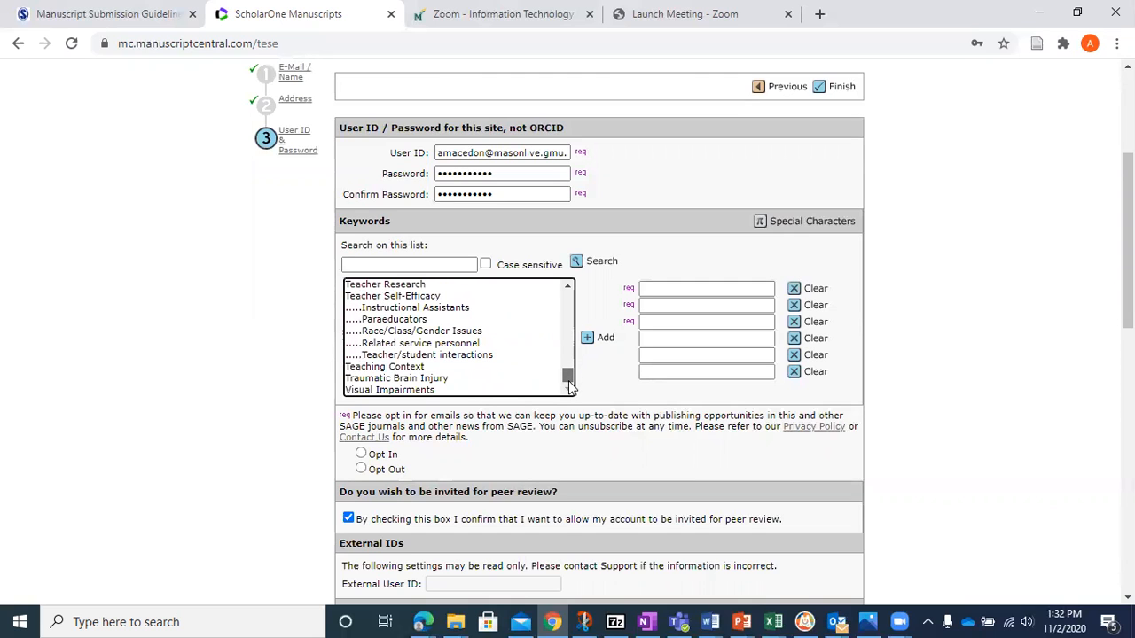
left_click(433, 297)
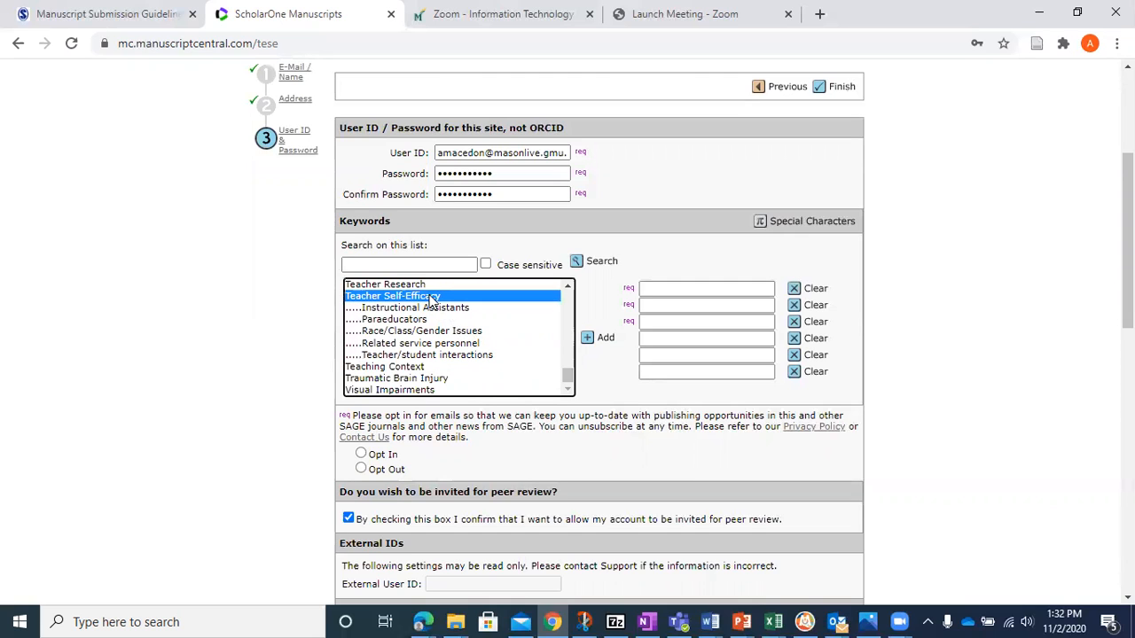
- Include High-incidence Disabilities and Research Methods in the keyword selection and add all selected keywords to the account
left_click_drag(567, 380, 565, 312)
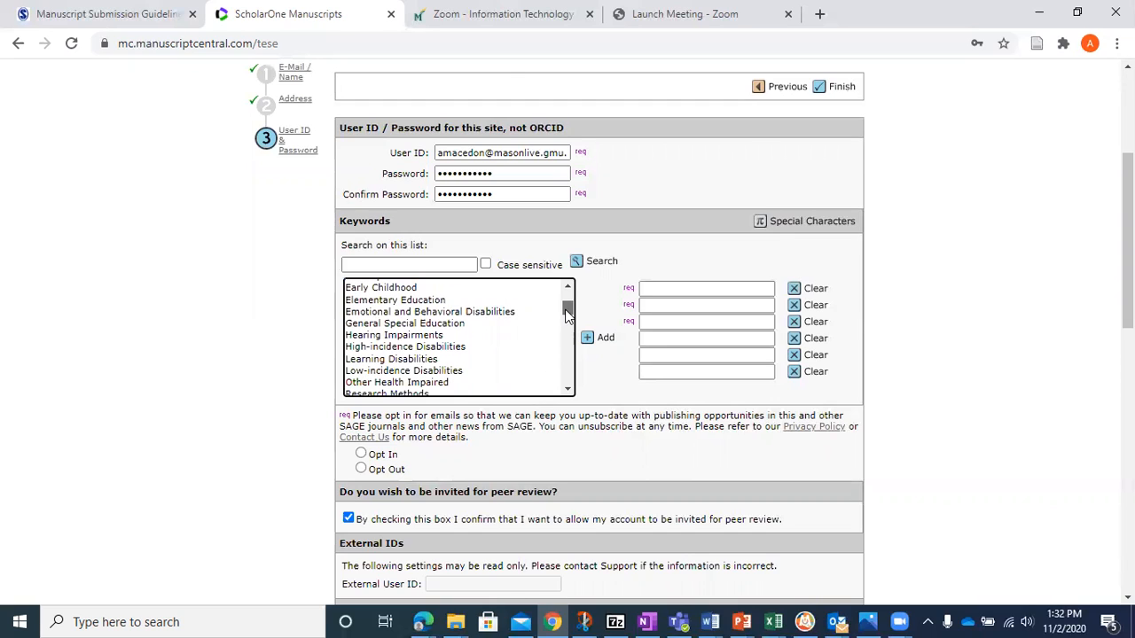
left_click(462, 337)
left_click(465, 346, "ctrl")
left_click(460, 336, "ctrl")
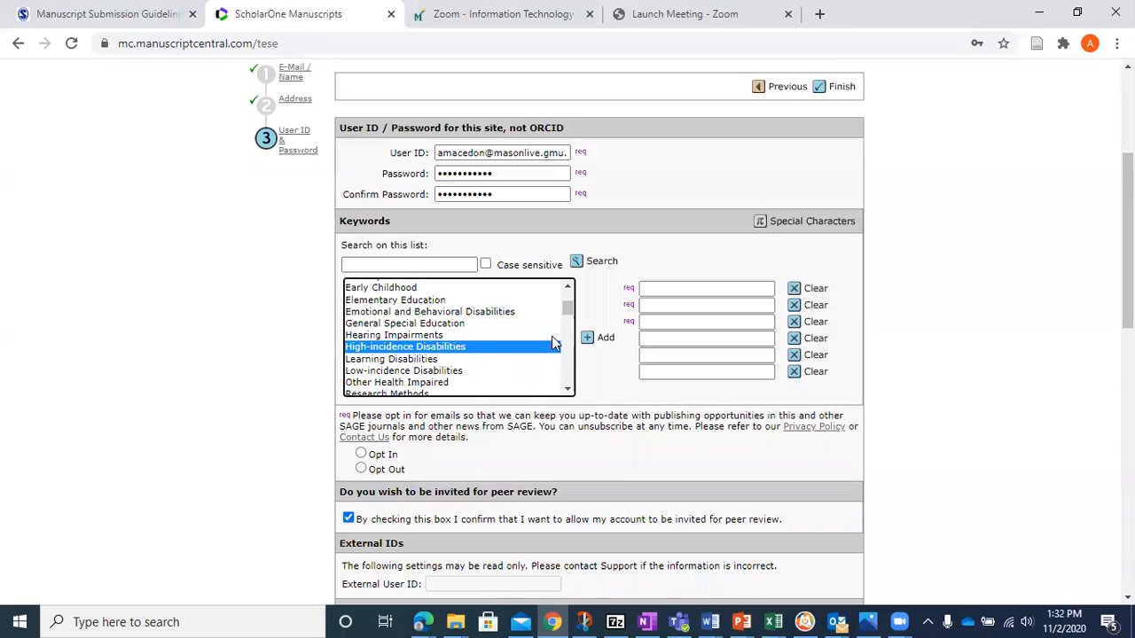
left_click_drag(567, 307, 571, 319)
left_click(441, 327, "ctrl")
scroll(570, 319, "down", 4)
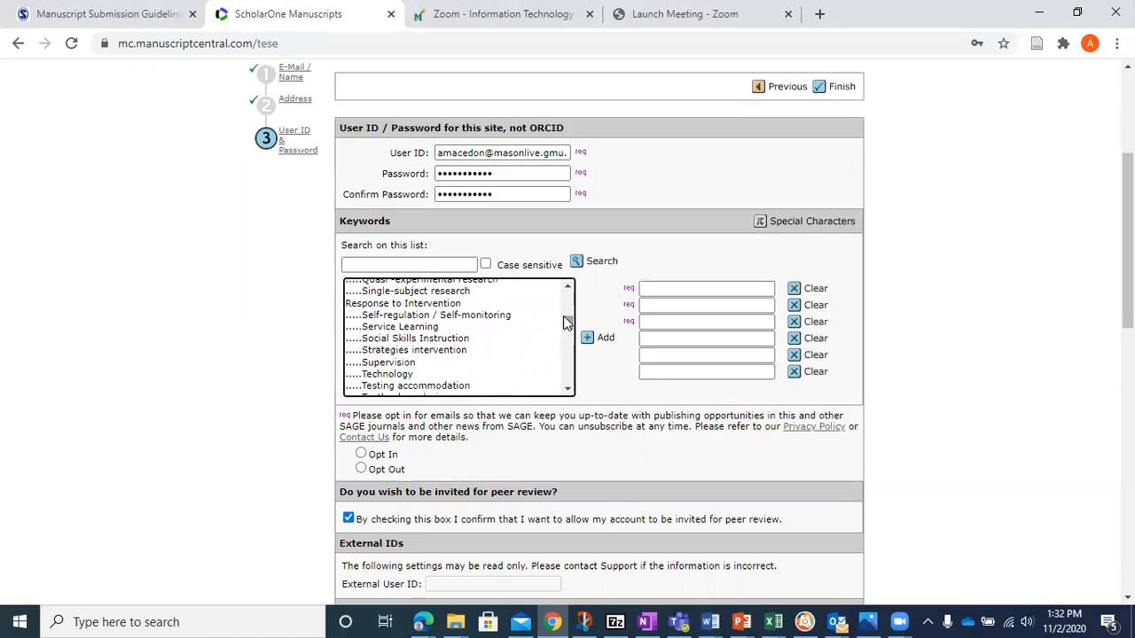
left_click(589, 338)
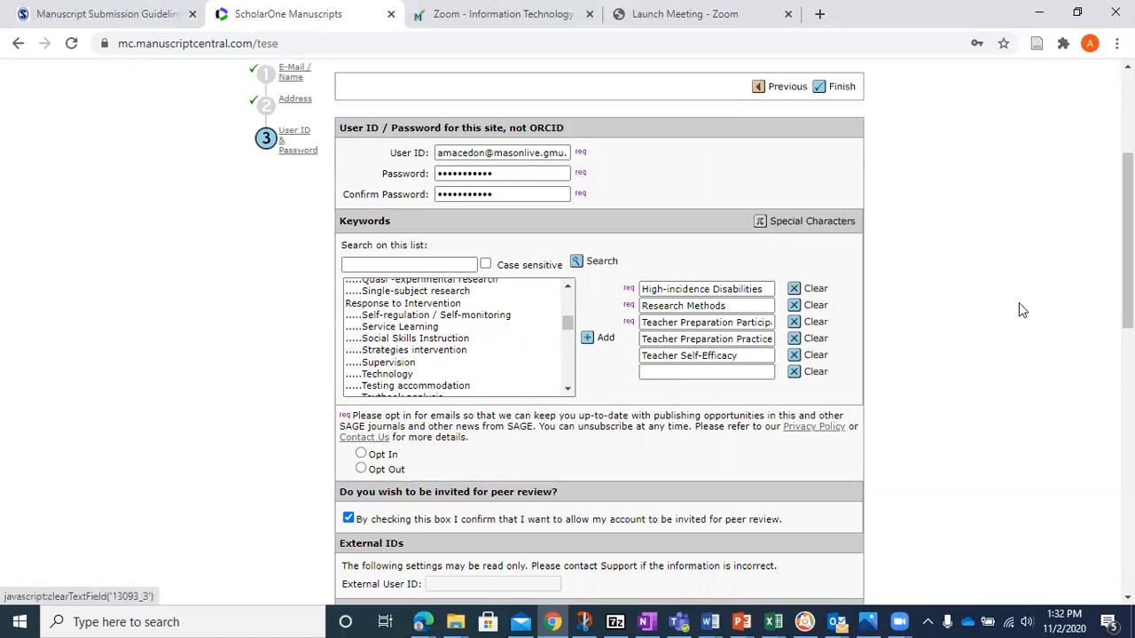
- Look through the keyword list for further choices and opt in to e-mails about SAGE publishing opportunities
scroll(572, 330, "down", 2)
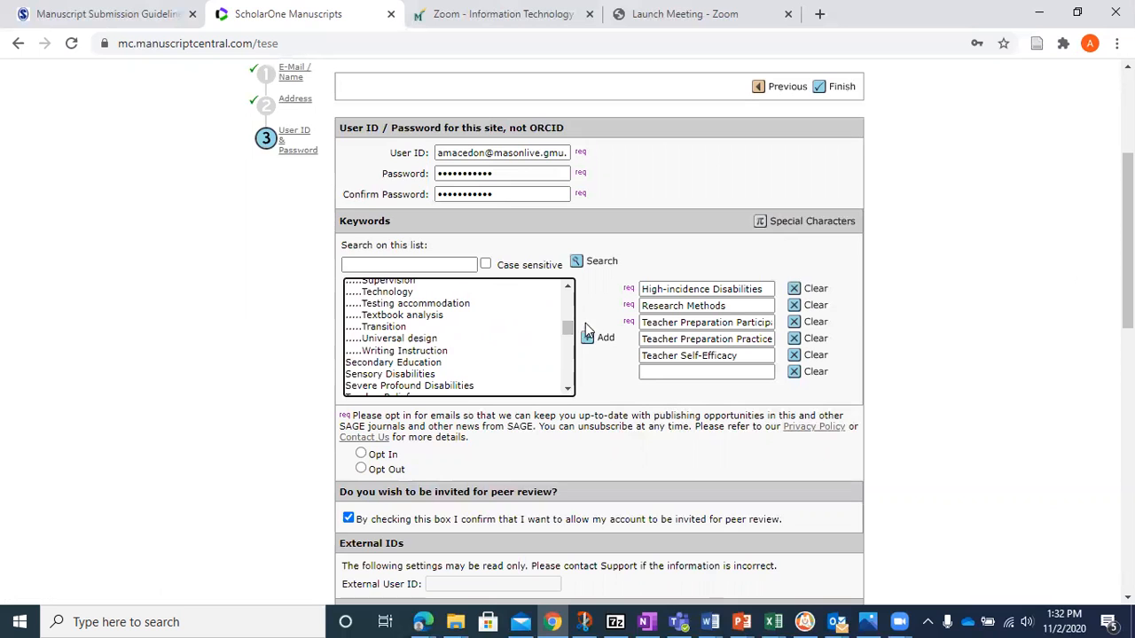
scroll(572, 335, "down", 2)
left_click_drag(571, 338, 571, 251)
left_click_drag(1129, 248, 1129, 283)
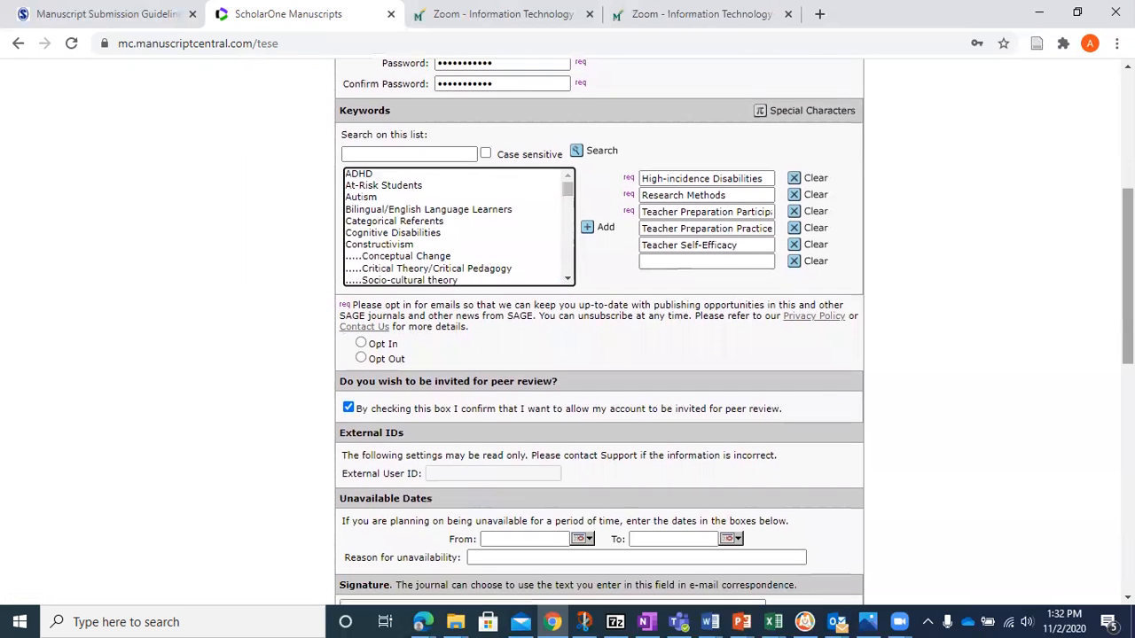
left_click(361, 345)
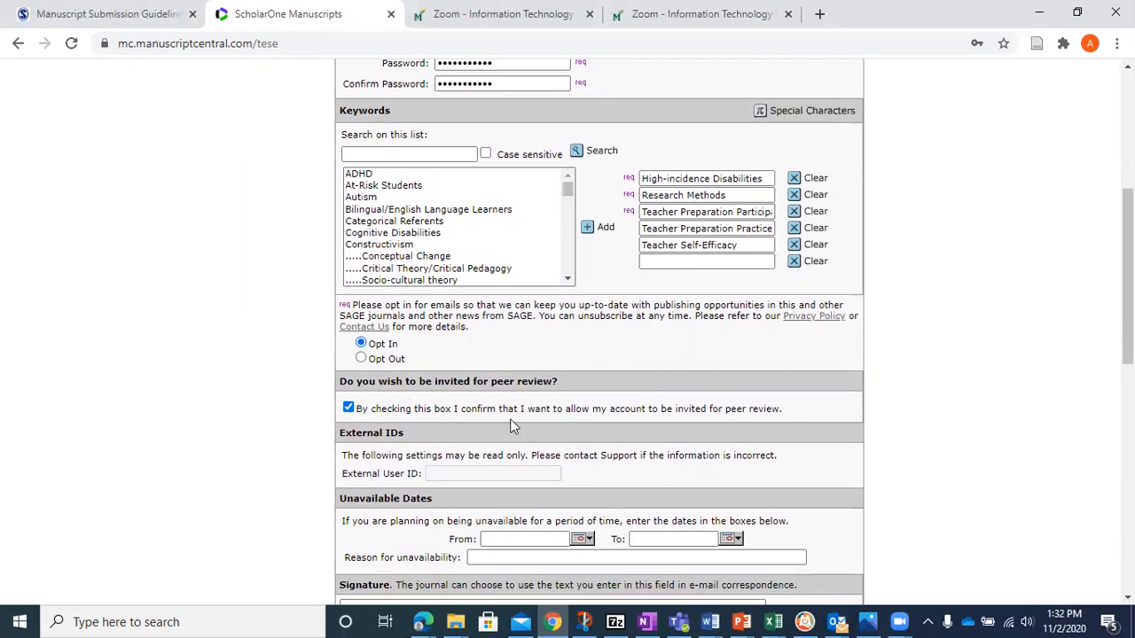
- Enter the author's full name as the e-mail signature and acknowledge the linked privacy policies
left_click_drag(1126, 304, 1127, 385)
left_click(445, 359)
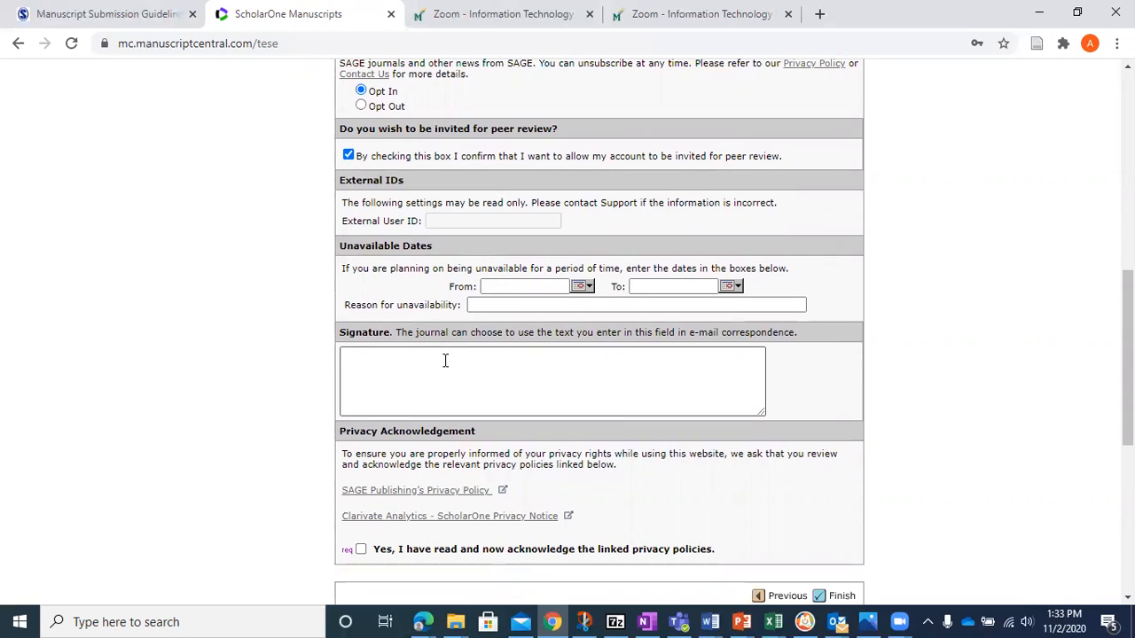
left_click(445, 360)
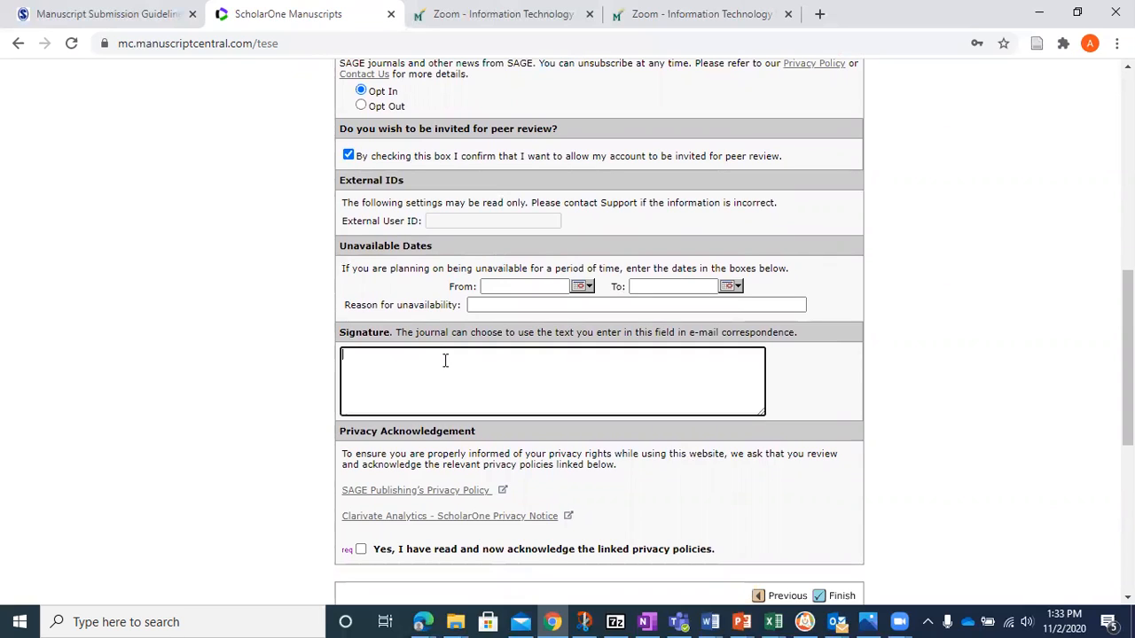
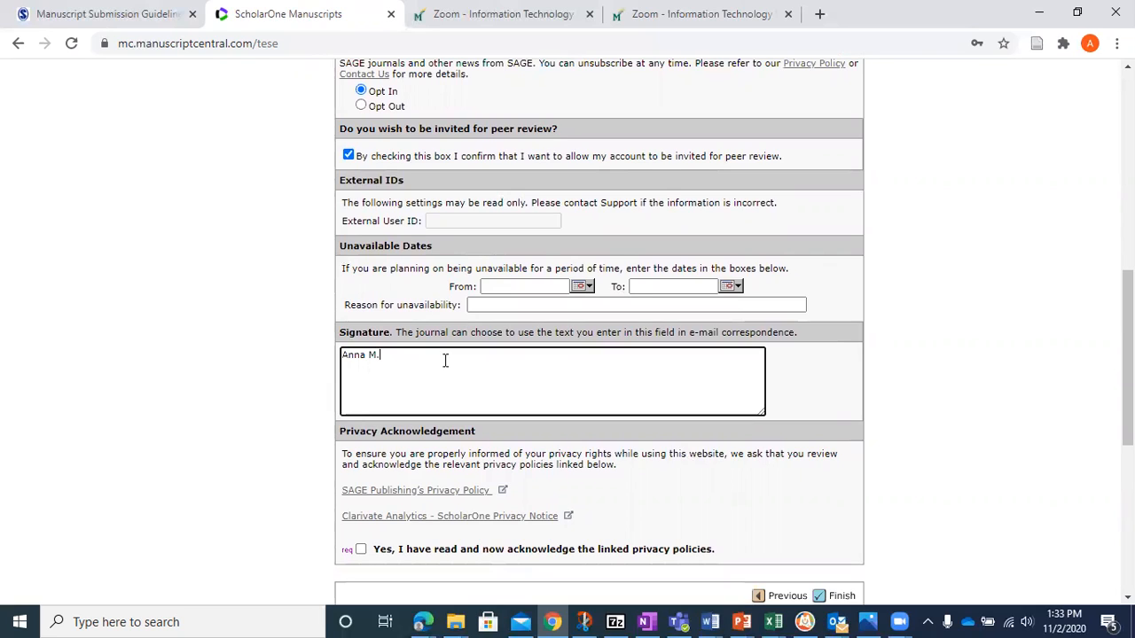
left_click(360, 550)
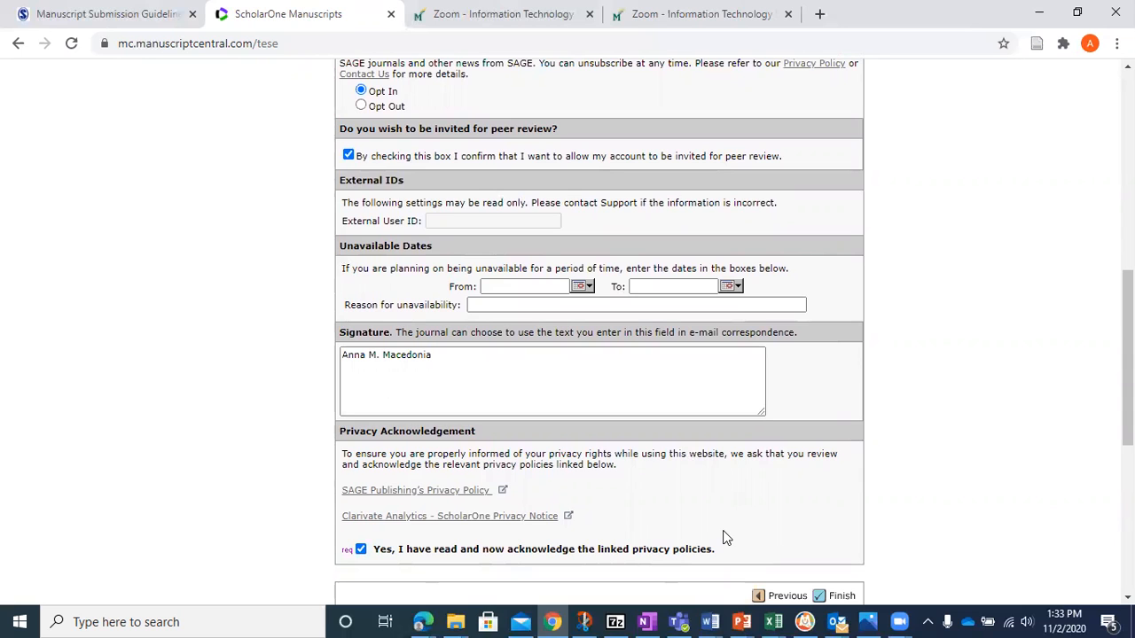
- Finish creating the account and save its login credentials in the browser
left_click_drag(1128, 357, 1128, 370)
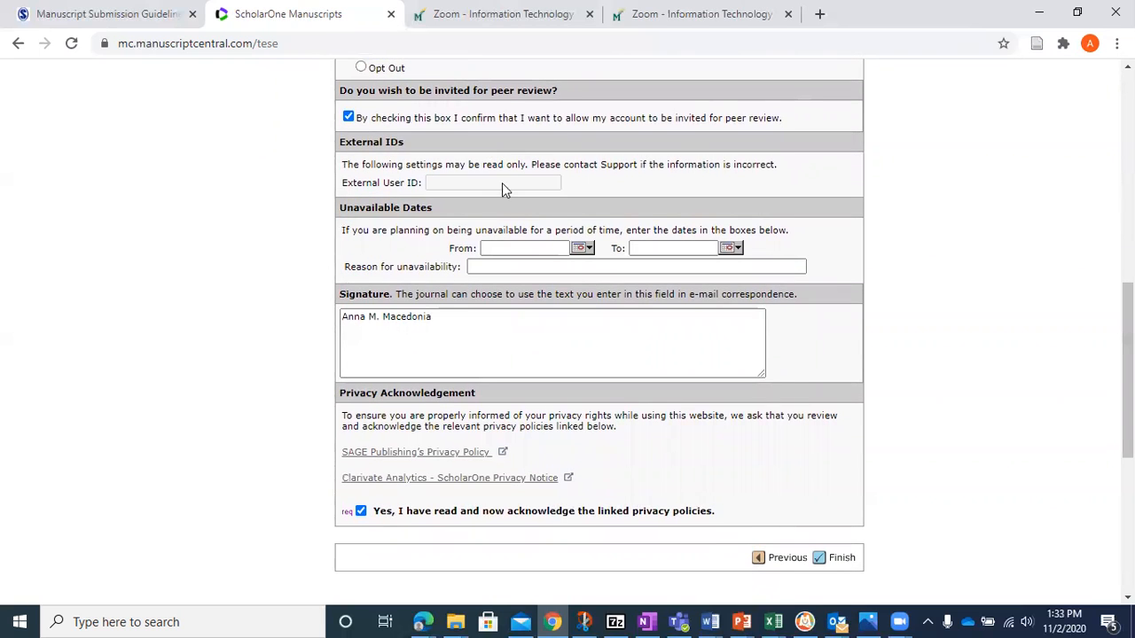
left_click(834, 561)
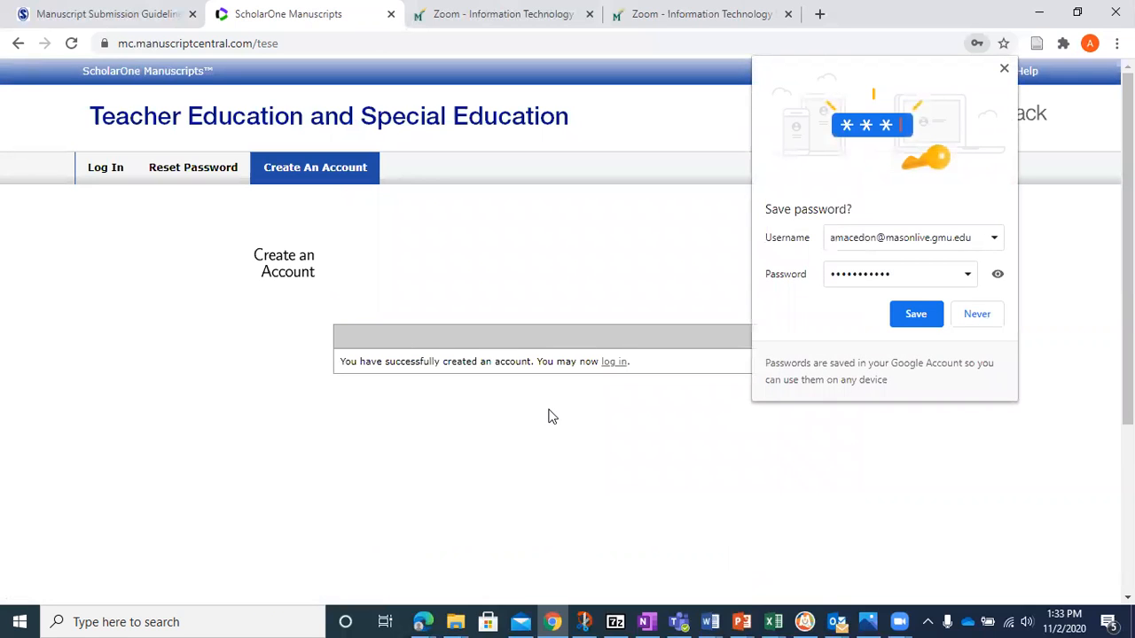
left_click(919, 315)
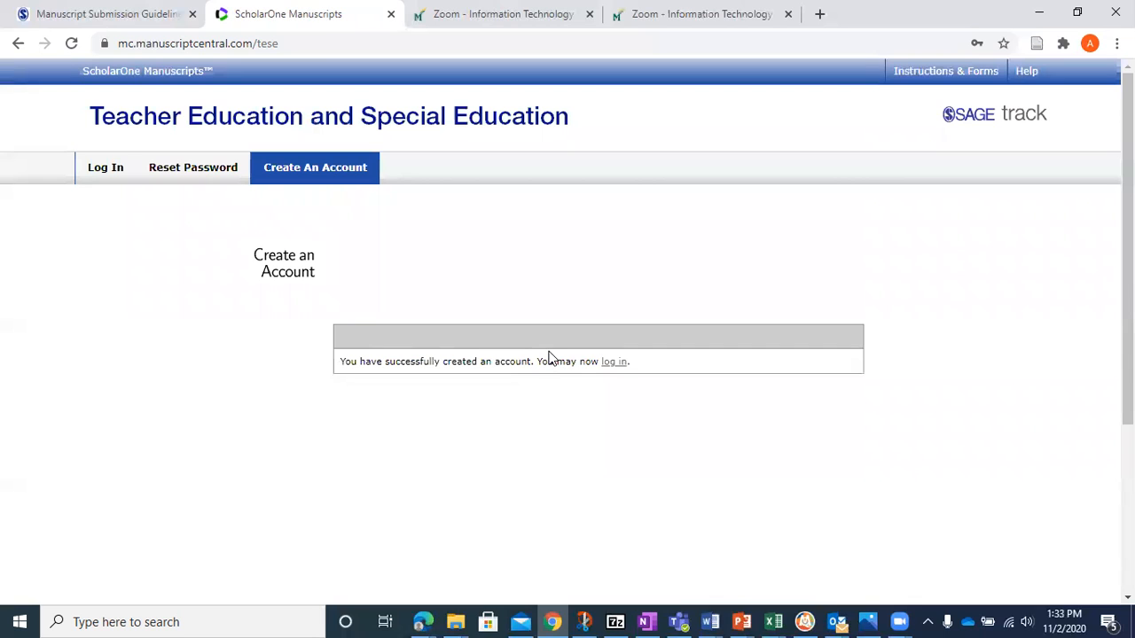
- Log in with the new account and open the Author Dashboard
left_click(605, 365)
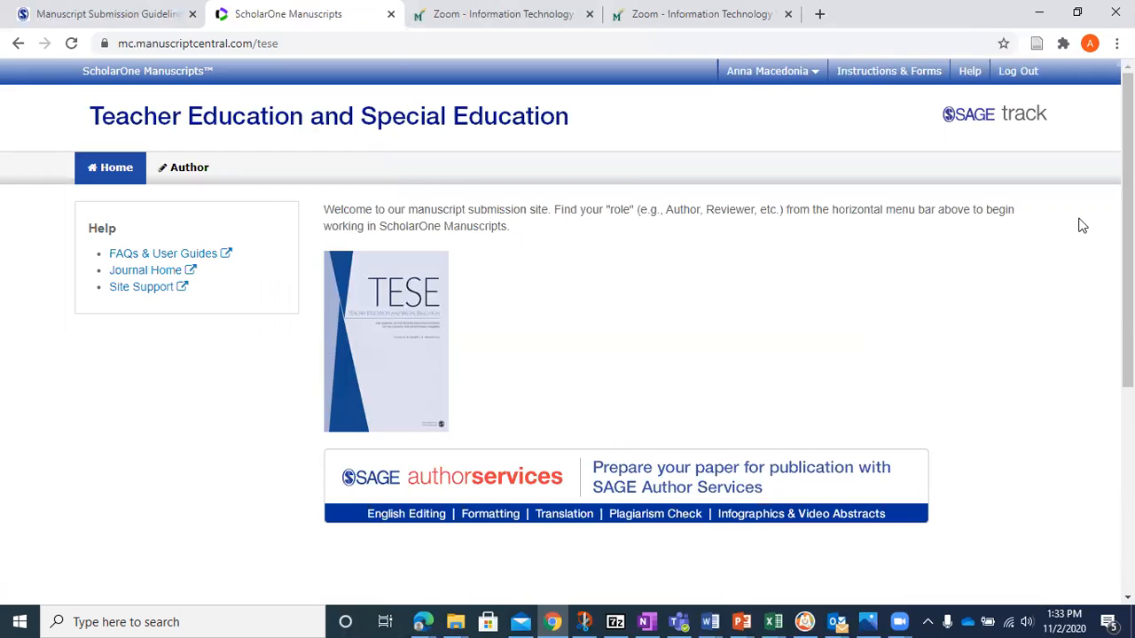
scroll(1128, 222, "down", 1)
mouse_move(1127, 221)
left_mouse_down()
mouse_move(1127, 245)
mouse_move(1127, 208)
left_mouse_up()
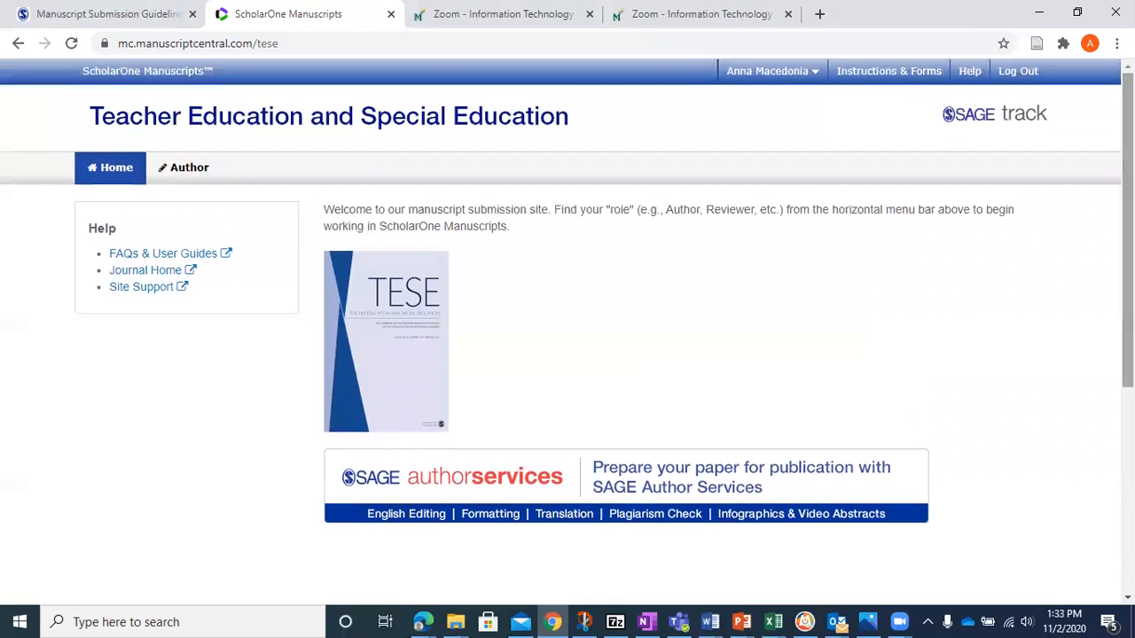
left_click(189, 176)
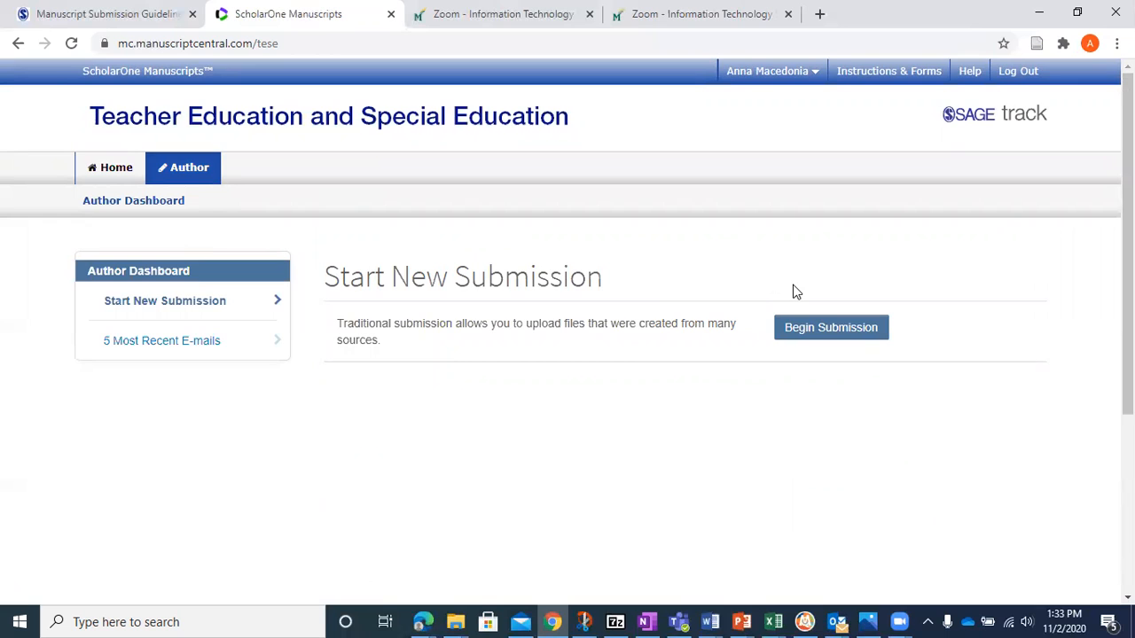
- Begin a new traditional submission and review the manuscript types offered in Step 1
scroll(795, 292, "down", 1)
scroll(795, 291, "up", 1)
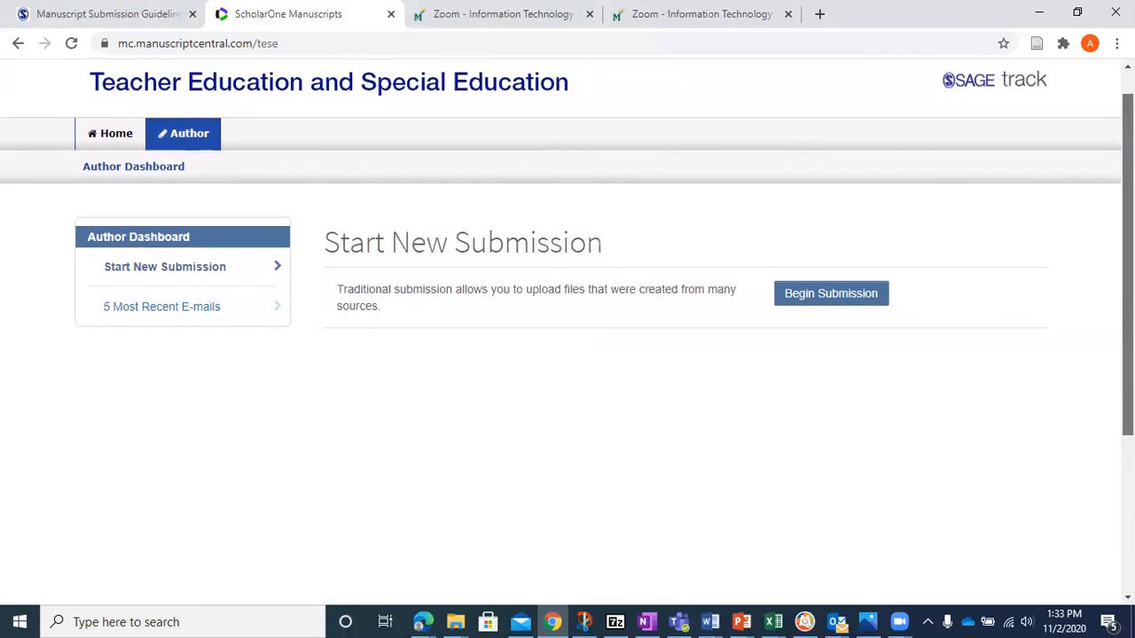
scroll(877, 258, "up", 1)
left_click(821, 315)
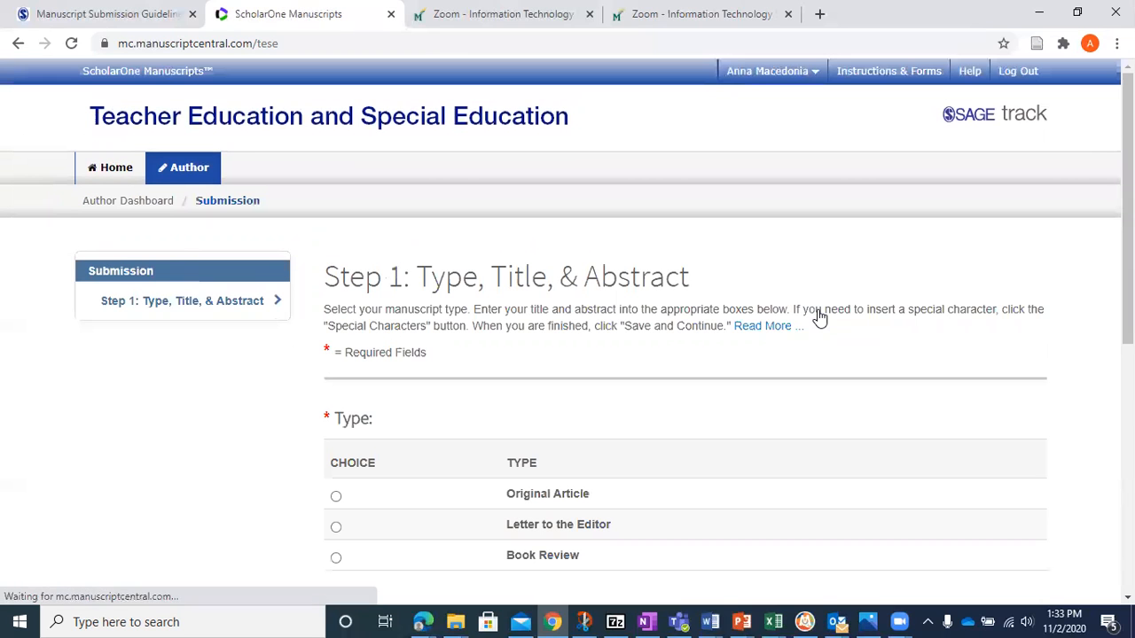
scroll(818, 316, "down", 1)
scroll(568, 328, "down", 2)
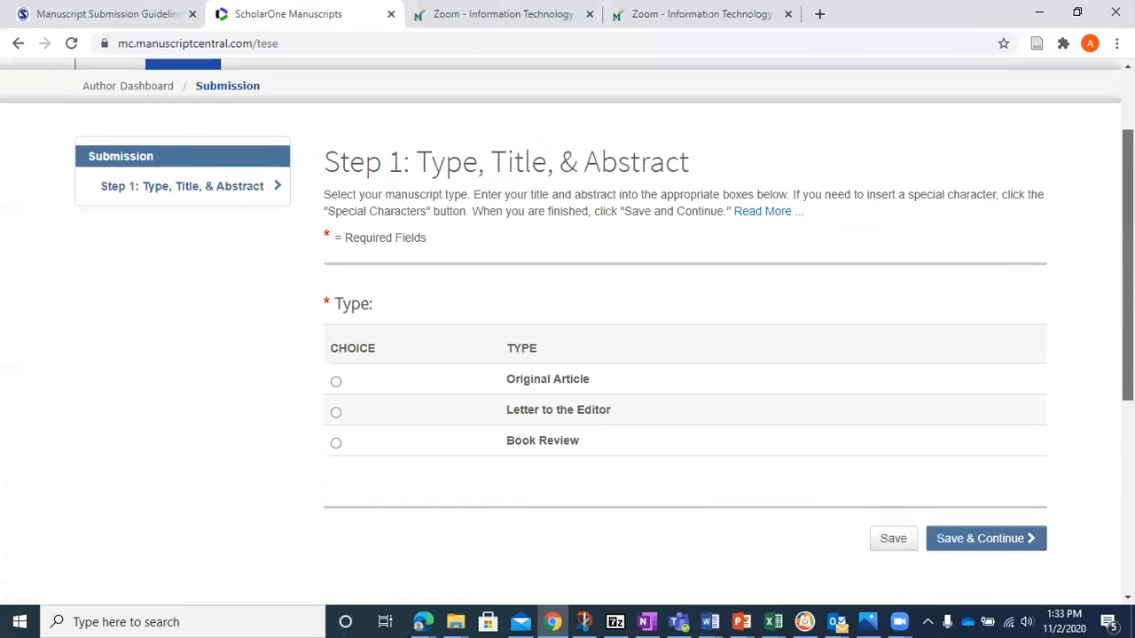
scroll(1015, 91, "up", 1)
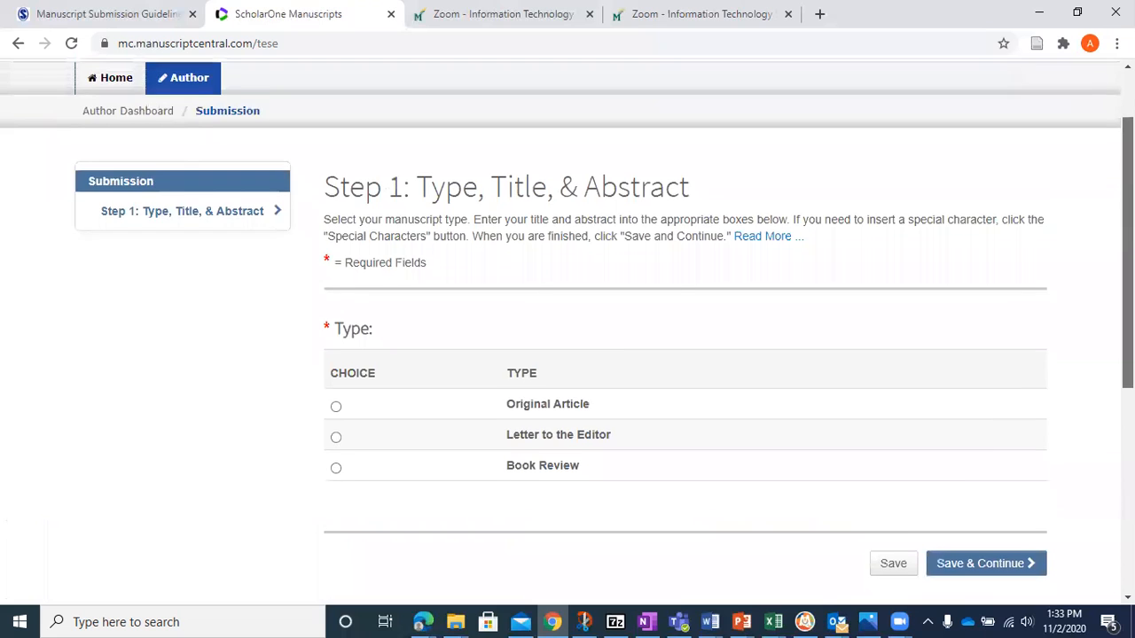